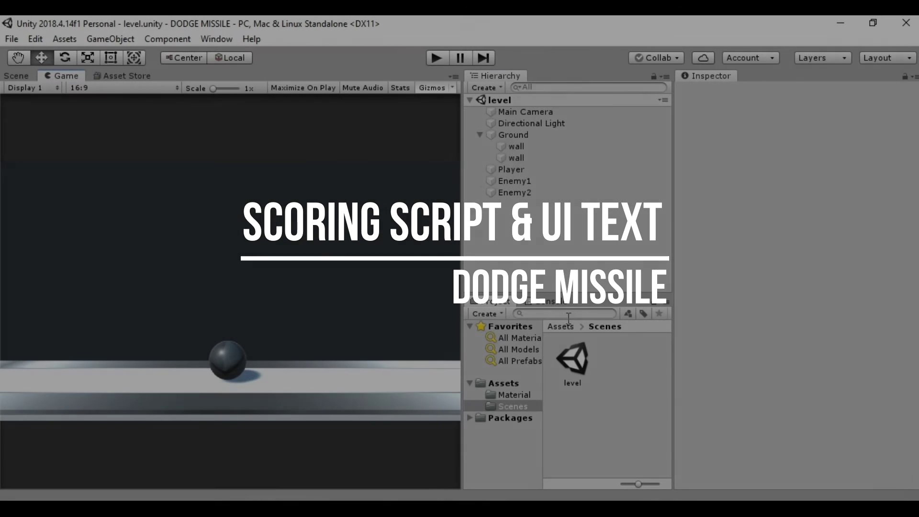
Add a UI Text object to the scene and rename it Score
{"action": "left_click", "coordinate": [504, 383]}
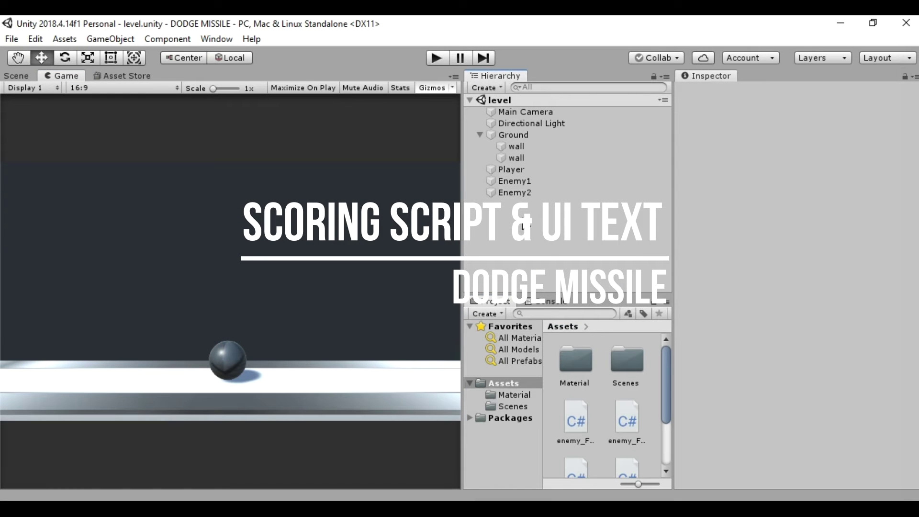
{"action": "right_click", "coordinate": [524, 224]}
{"action": "mouse_move", "coordinate": [559, 431]}
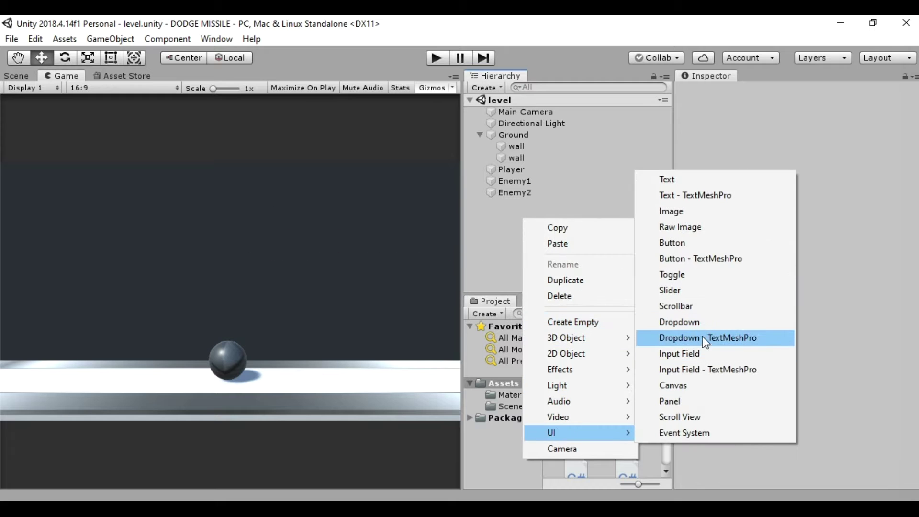
{"action": "left_click", "coordinate": [685, 178]}
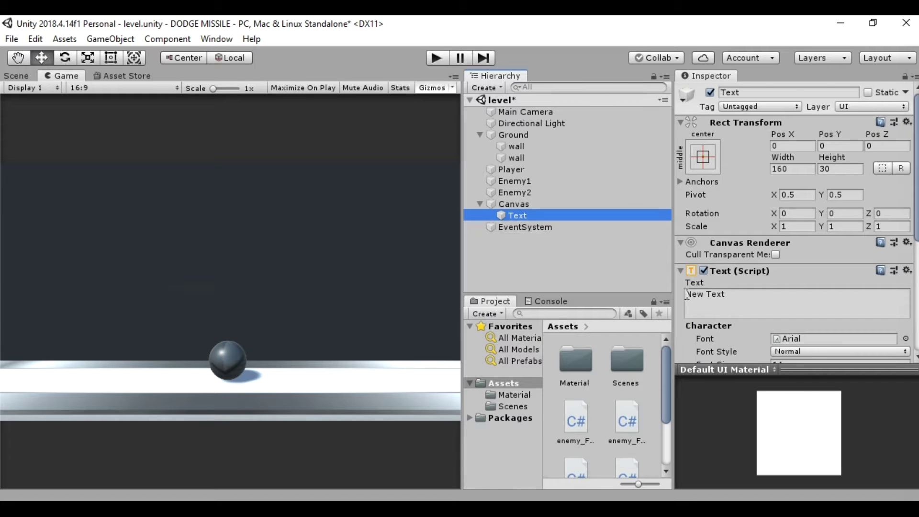
{"action": "left_click", "coordinate": [748, 91]}
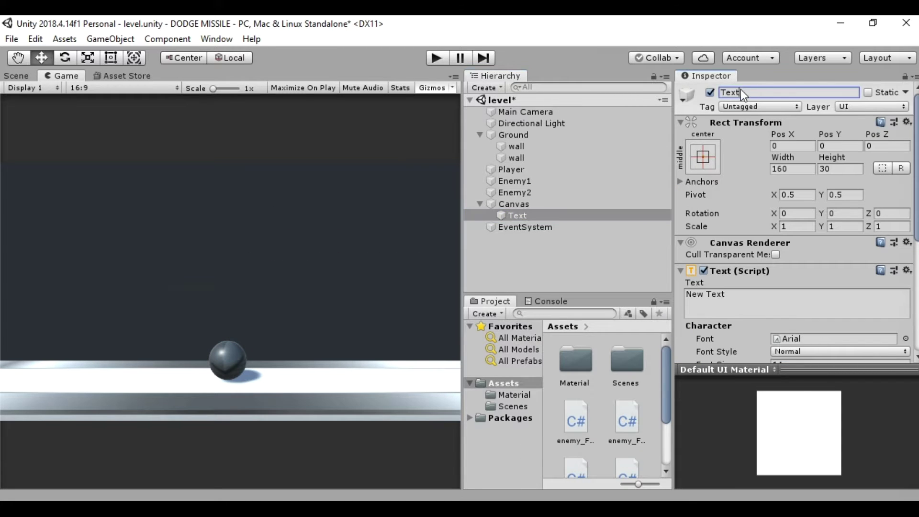
{"action": "type", "text": "Score"}
{"action": "left_click", "coordinate": [505, 263]}
Rename the Canvas holding the Score text to UI
{"action": "left_click", "coordinate": [518, 204]}
{"action": "left_click", "coordinate": [768, 92]}
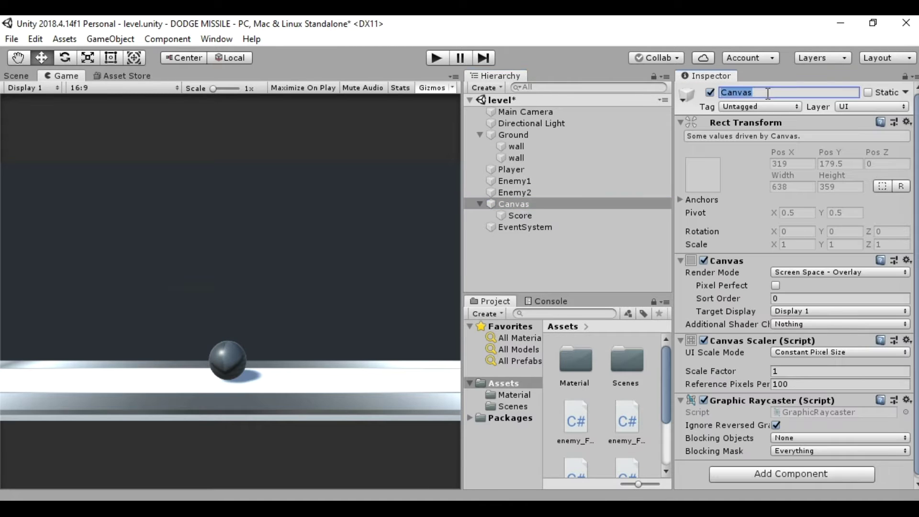
{"action": "type", "text": "UI"}
{"action": "left_click", "coordinate": [480, 204]}
{"action": "left_click", "coordinate": [547, 245]}
{"action": "right_click", "coordinate": [547, 246]}
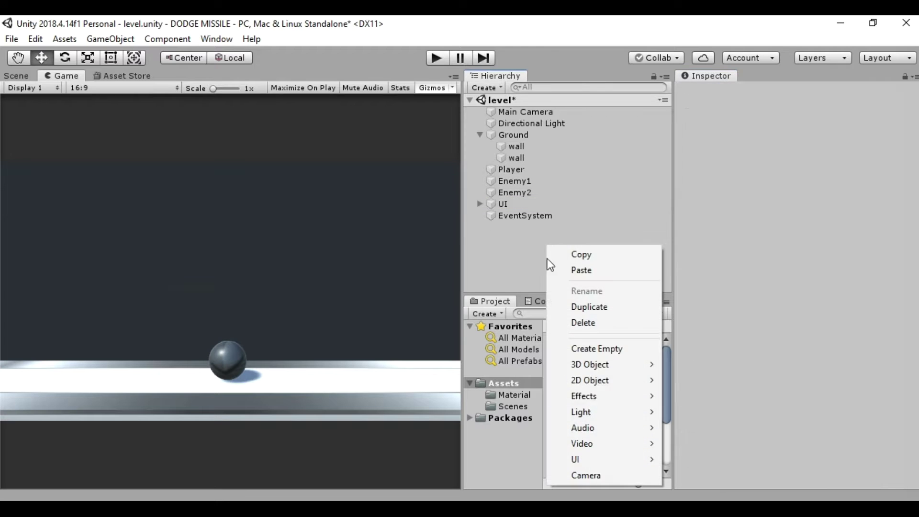
Create an empty GameManager object at the origin, placed at the top of the Hierarchy
{"action": "left_click", "coordinate": [601, 350]}
{"action": "right_click", "coordinate": [728, 123]}
{"action": "left_click", "coordinate": [747, 132]}
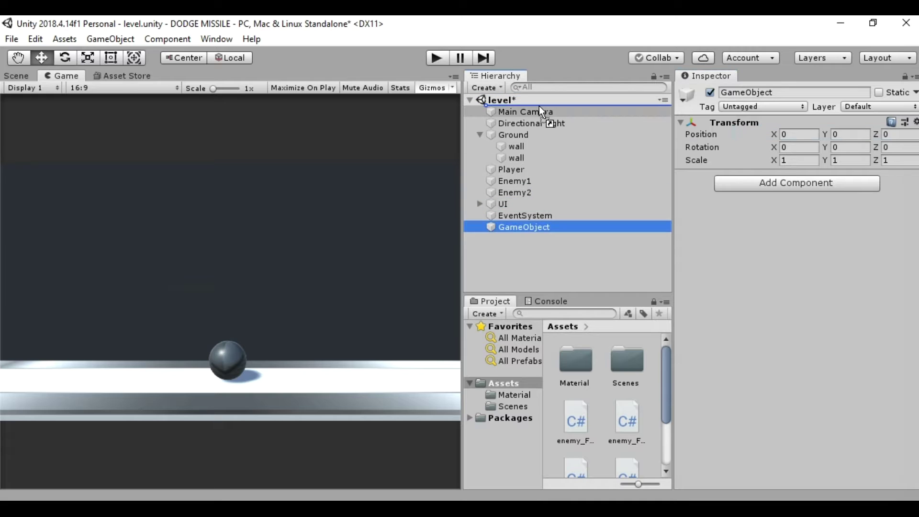
{"action": "left_click_drag", "start_coordinate": [546, 111], "coordinate": [539, 107]}
{"action": "left_click", "coordinate": [753, 94]}
{"action": "type", "text": "G"}
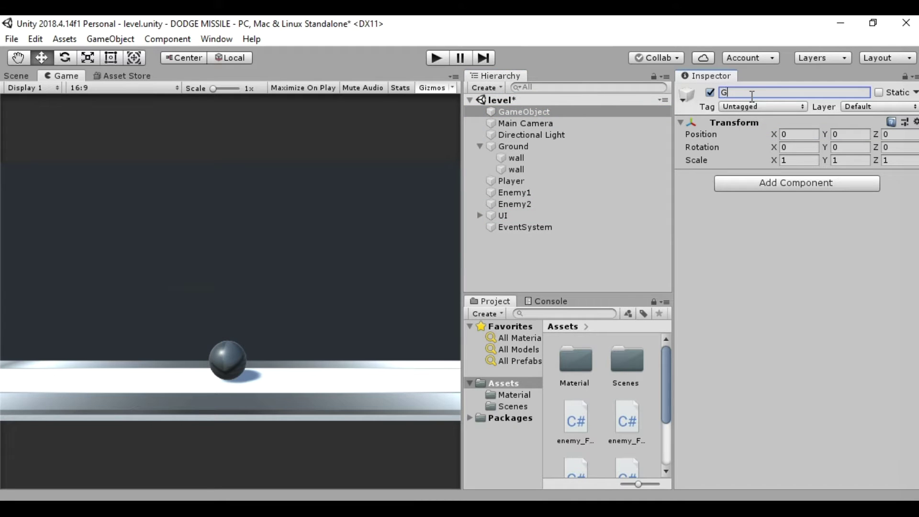
{"action": "key", "text": "Return"}
Attach a new script named scoringScript to GameManager
{"action": "left_click", "coordinate": [805, 185]}
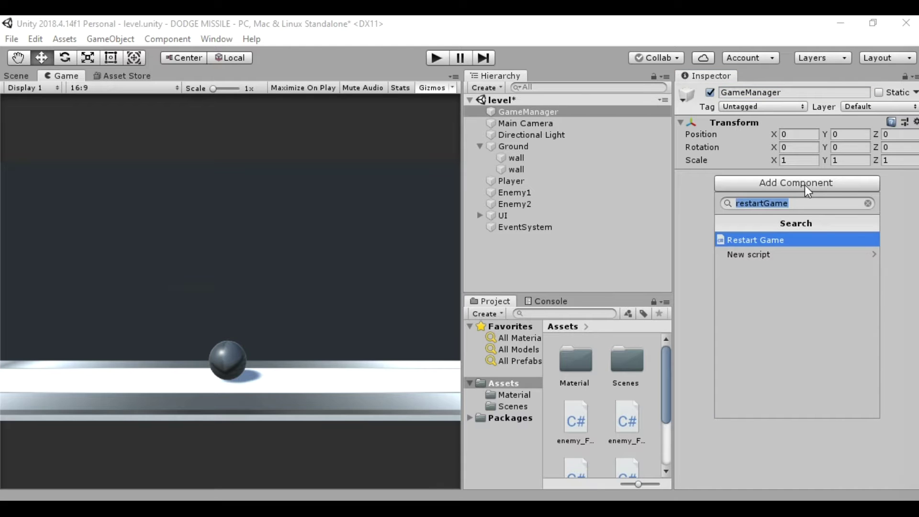
{"action": "type", "text": "scoring"}
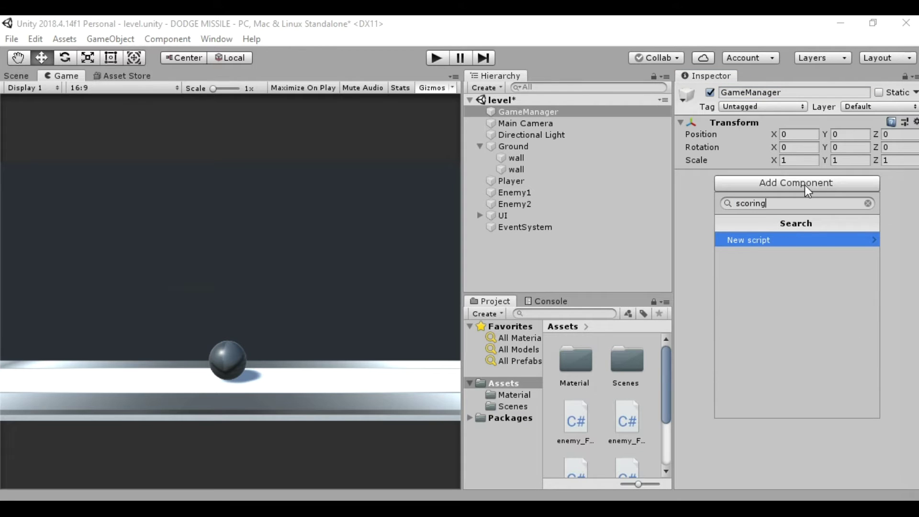
{"action": "type", "text": "Script"}
{"action": "key", "text": "Return"}
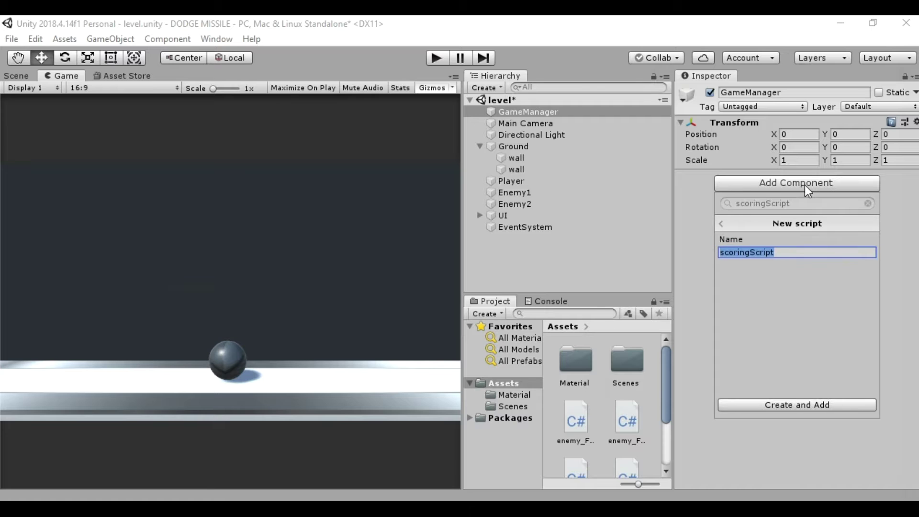
{"action": "key", "text": "Return"}
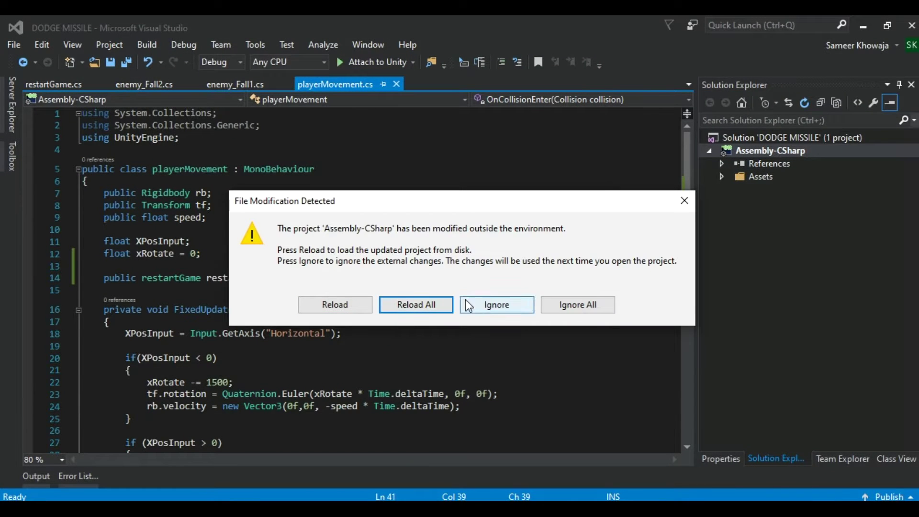
Open scoringScript in Visual Studio and delete the default Start and Update methods
{"action": "left_click", "coordinate": [443, 298]}
{"action": "left_click", "coordinate": [863, 25]}
{"action": "double_click", "coordinate": [803, 188]}
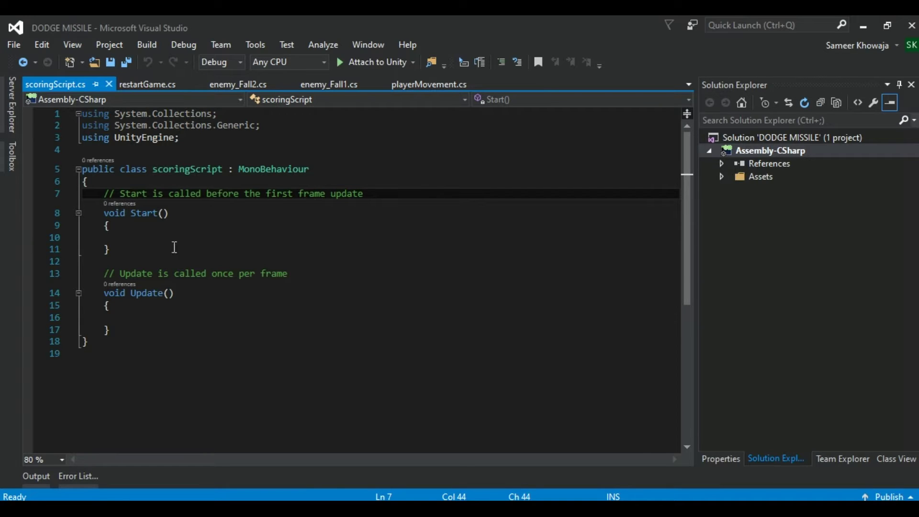
{"action": "left_click_drag", "start_coordinate": [137, 334], "coordinate": [105, 200]}
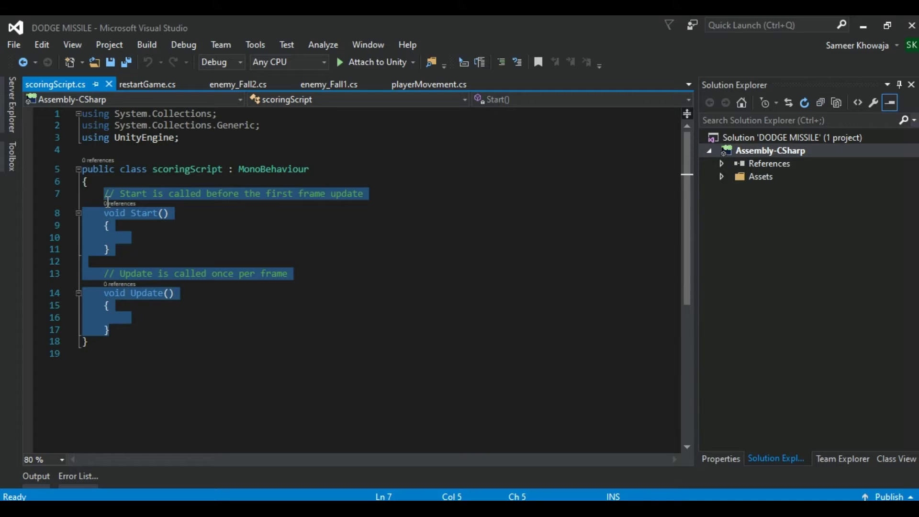
{"action": "key", "text": "BackSpace"}
Declare a public Text field named TScore
{"action": "type", "text": "pub"}
{"action": "key", "text": "Tab"}
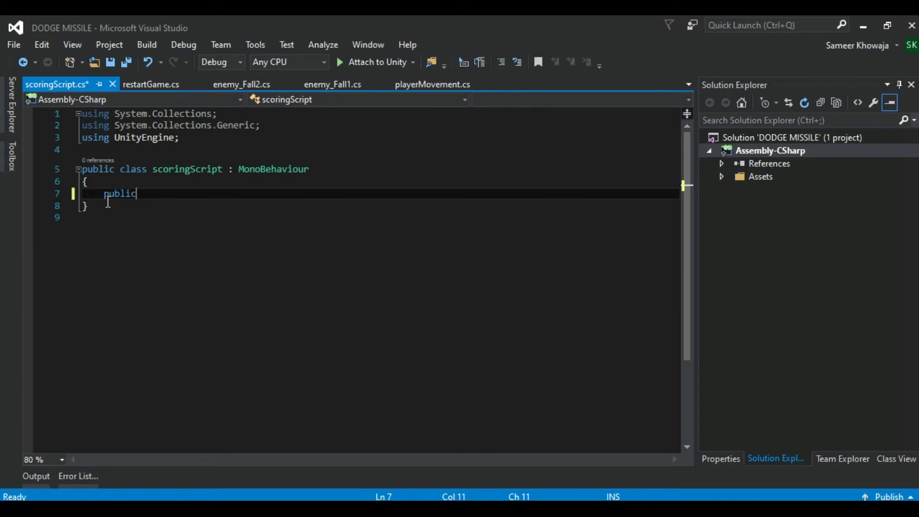
{"action": "type", "text": " Text"}
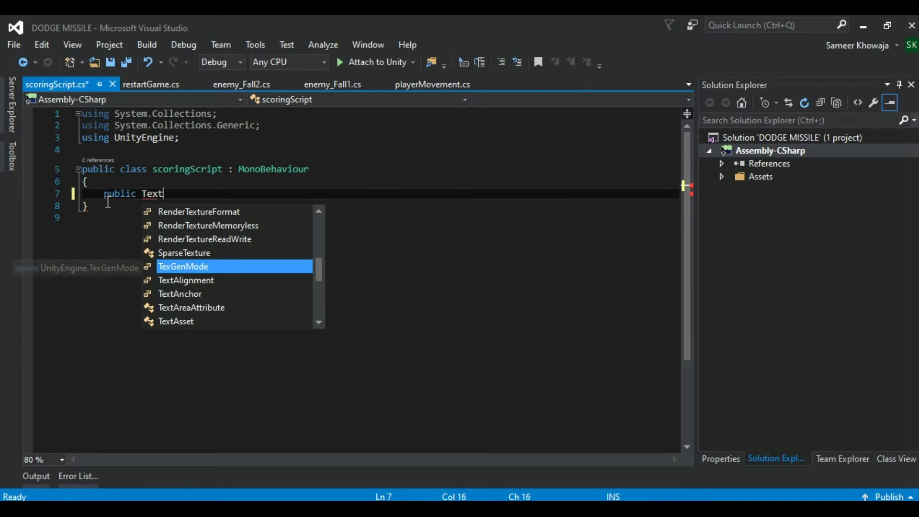
{"action": "key", "text": "Tab"}
{"action": "type", "text": "TScore"}
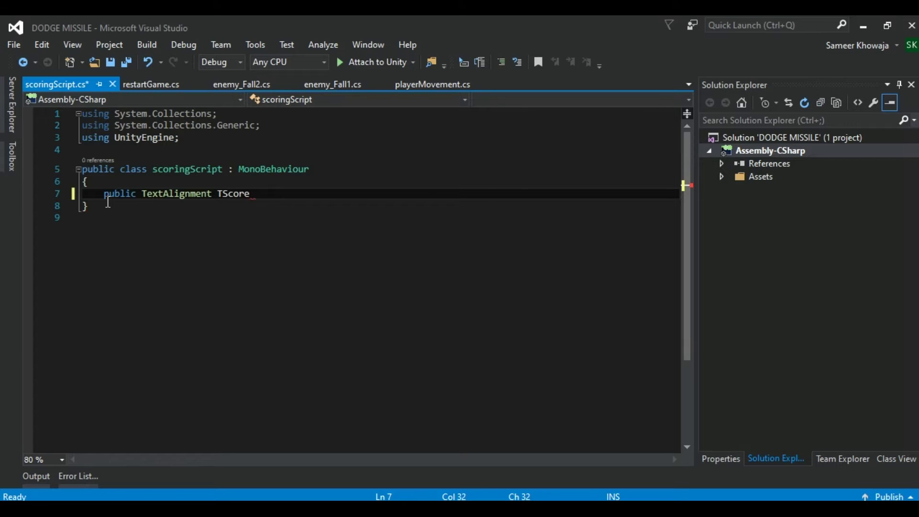
{"action": "key", "text": "Left"}
{"action": "key", "text": "Left"}
{"action": "key", "text": "Left"}
{"action": "key", "text": "Left"}
{"action": "key", "text": "Left"}
{"action": "key", "text": "BackSpace"}
{"action": "key", "text": "BackSpace"}
{"action": "key", "text": "BackSpace"}
{"action": "key", "text": "BackSpace"}
{"action": "key", "text": "BackSpace"}
{"action": "key", "text": "BackSpace"}
{"action": "key", "text": "BackSpace"}
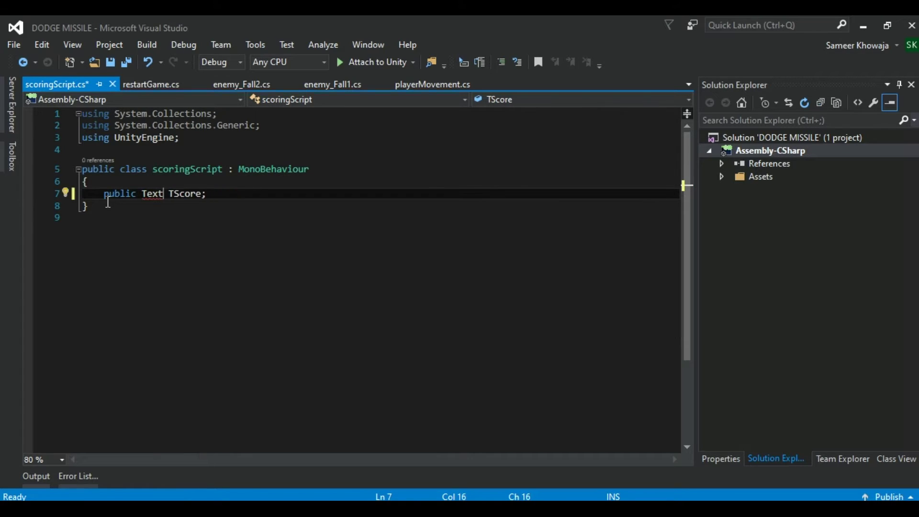
Add a 'using UnityEngine.UI;' import line below the UnityEngine import
{"action": "left_click", "coordinate": [172, 125]}
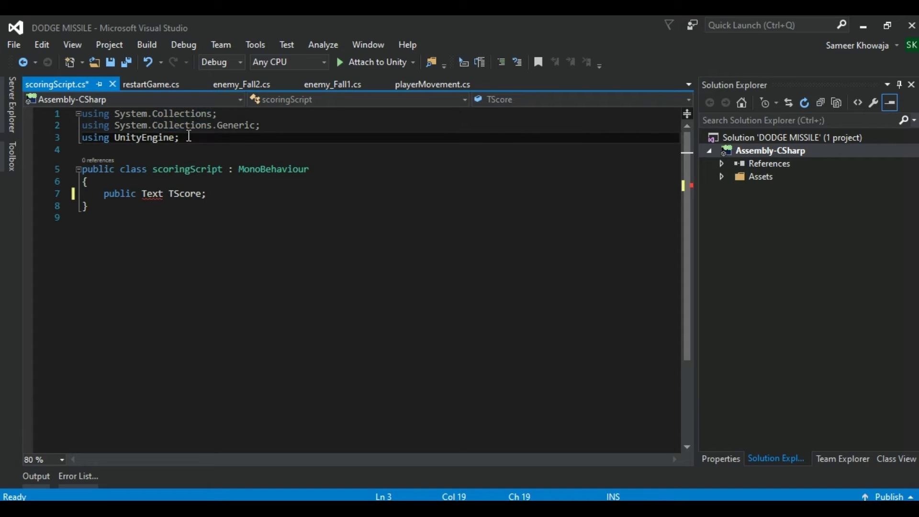
{"action": "left_click_drag", "start_coordinate": [180, 138], "coordinate": [72, 140]}
{"action": "key", "text": "ctrl+c"}
{"action": "left_click", "coordinate": [191, 138]}
{"action": "key", "text": "Return"}
{"action": "key", "text": "ctrl+v"}
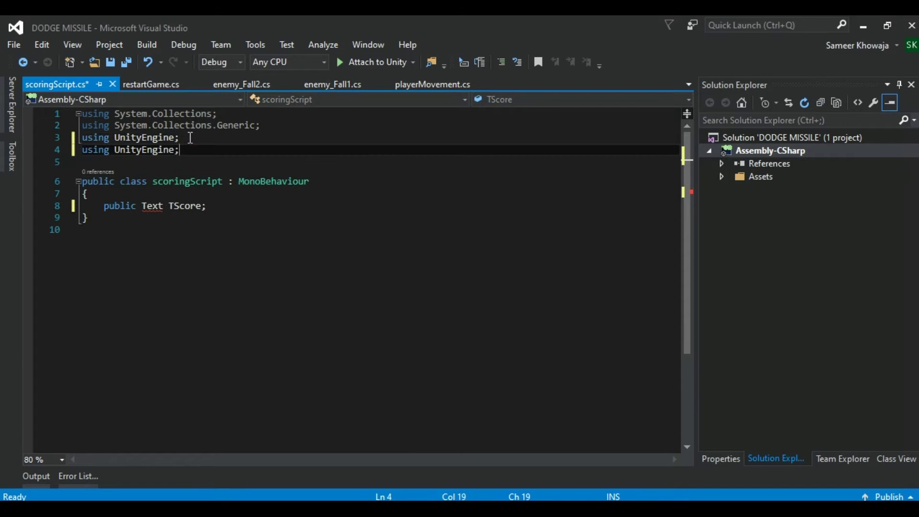
{"action": "key", "text": "Left"}
{"action": "type", "text": ".UI"}
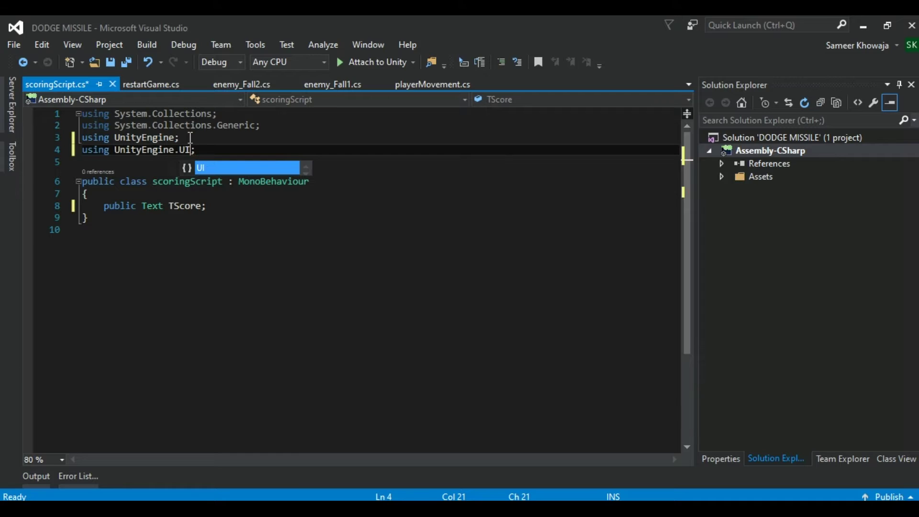
{"action": "key", "text": "Escape"}
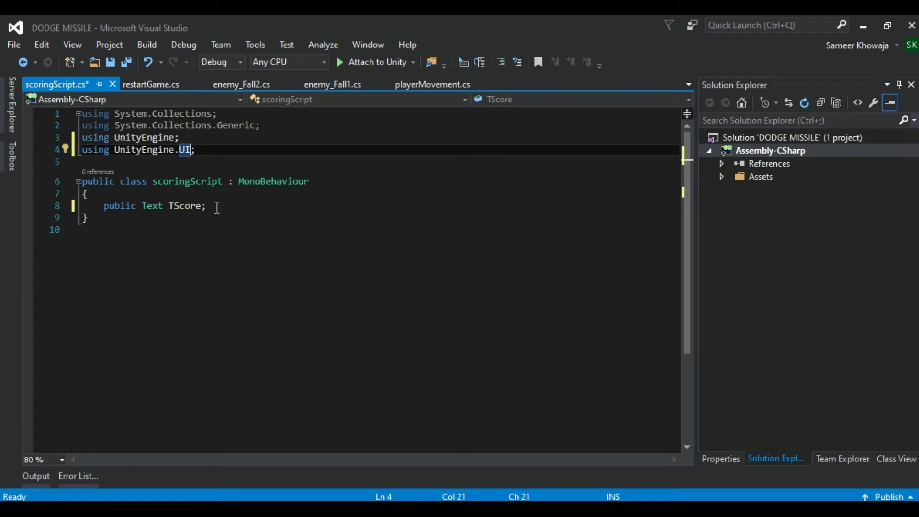
Add int score = 0, float timer = 0 and a string FScore field, then save
{"action": "left_click", "coordinate": [218, 208]}
{"action": "key", "text": "Return"}
{"action": "type", "text": "int score = 0;"}
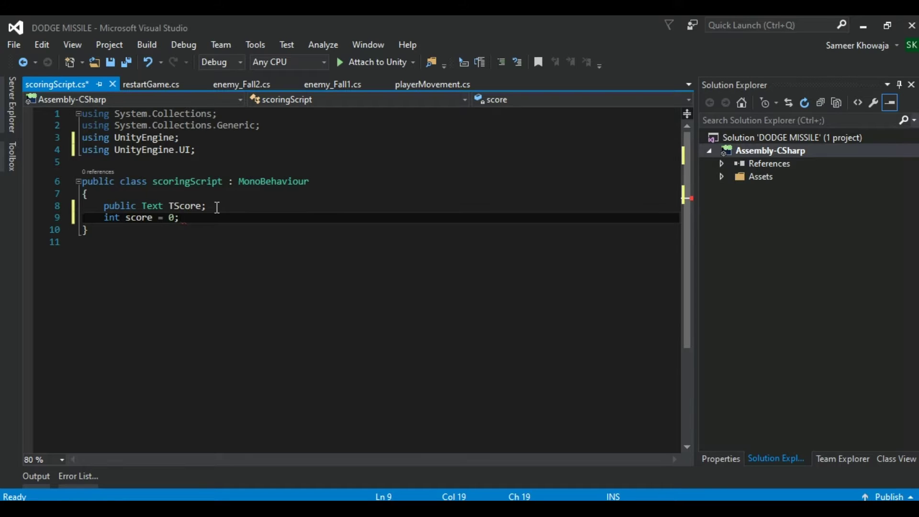
{"action": "key", "text": "Return"}
{"action": "type", "text": "float timer = 0;"}
{"action": "key", "text": "Return"}
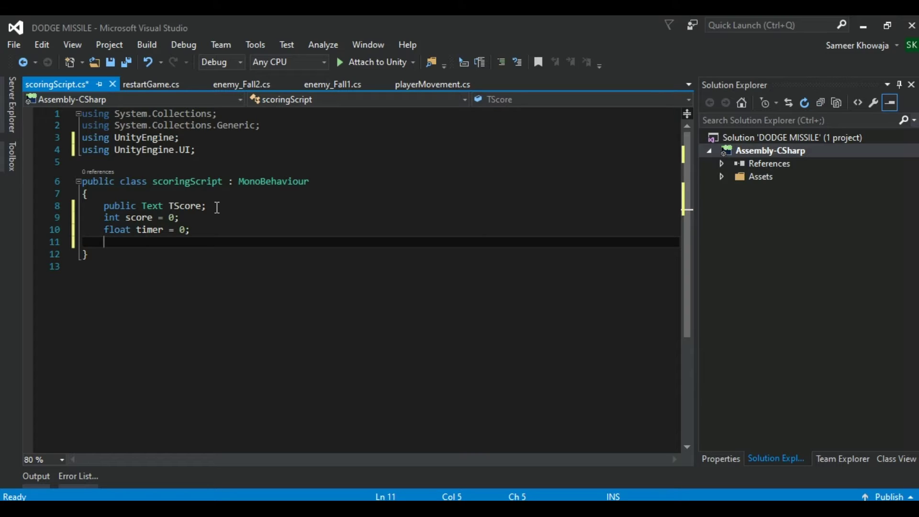
{"action": "type", "text": "string FSc"}
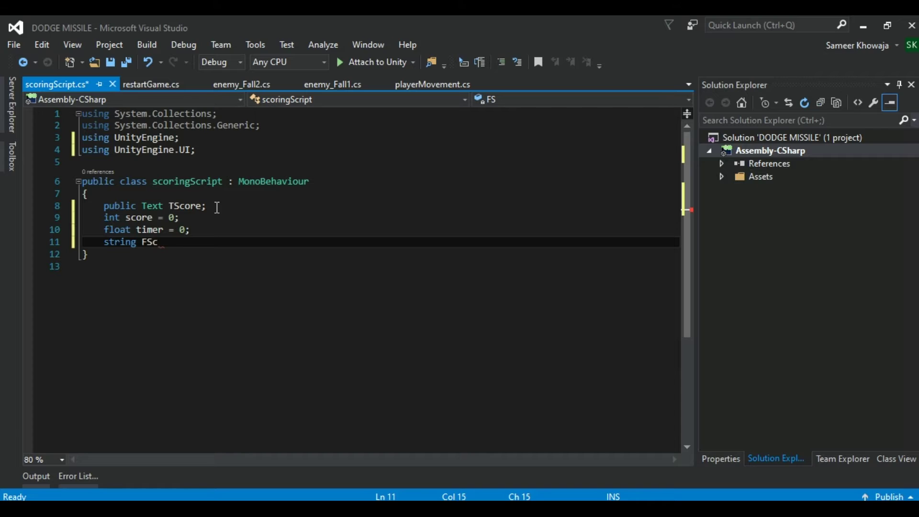
{"action": "type", "text": "ore"}
{"action": "type", "text": "e;"}
{"action": "key", "text": "ctrl+s"}
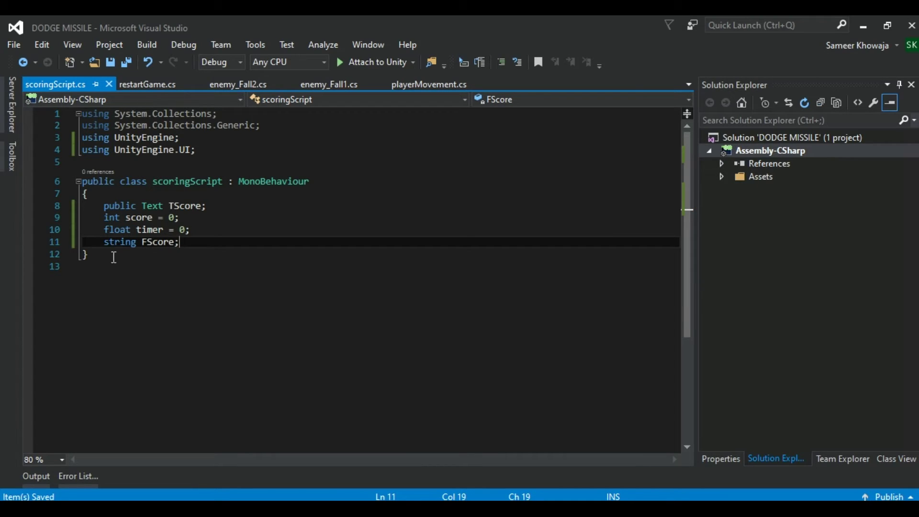
Add an empty FixedUpdate method below the field declarations
{"action": "left_click_drag", "start_coordinate": [105, 243], "coordinate": [183, 243]}
{"action": "left_click", "coordinate": [181, 242]}
{"action": "key", "text": "Return"}
{"action": "key", "text": "Return"}
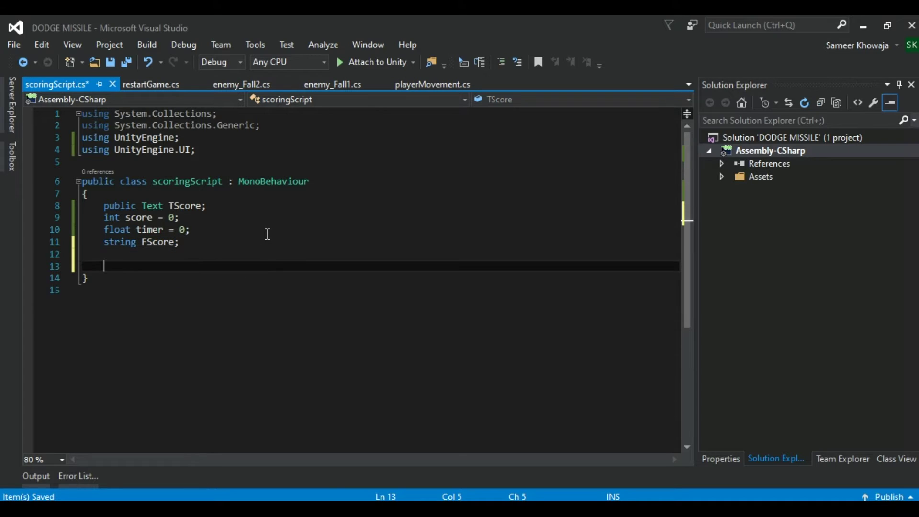
{"action": "type", "text": "void "}
{"action": "type", "text": "Fix"}
{"action": "key", "text": "Tab"}
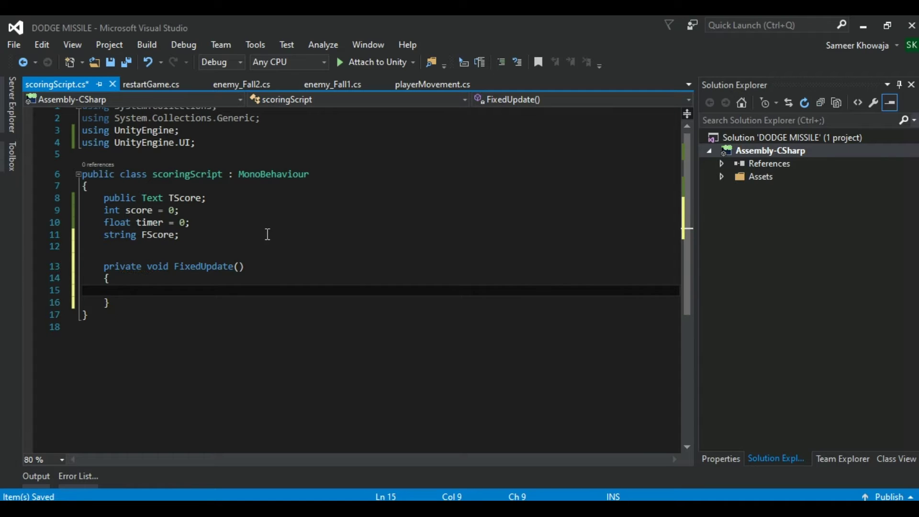
Make FixedUpdate increase timer by Time.deltaTime
{"action": "left_click_drag", "start_coordinate": [203, 272], "coordinate": [244, 266]}
{"action": "left_click", "coordinate": [201, 287]}
{"action": "type", "text": "Time"}
{"action": "key", "text": "Escape"}
{"action": "type", "text": "r"}
{"action": "type", "text": " -"}
{"action": "type", "text": " Time"}
{"action": "type", "text": ".del"}
{"action": "key", "text": "Tab"}
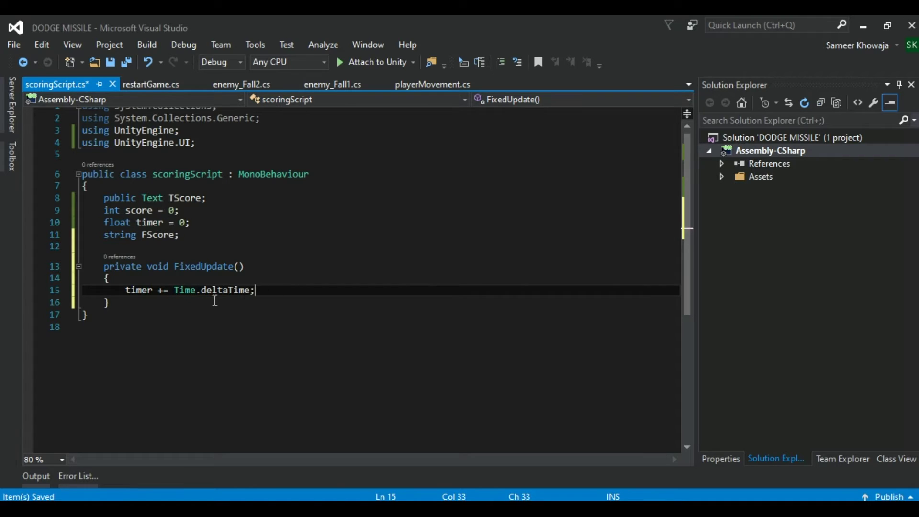
Add an if block that runs when timer exceeds 1f
{"action": "left_click_drag", "start_coordinate": [126, 290], "coordinate": [253, 291]}
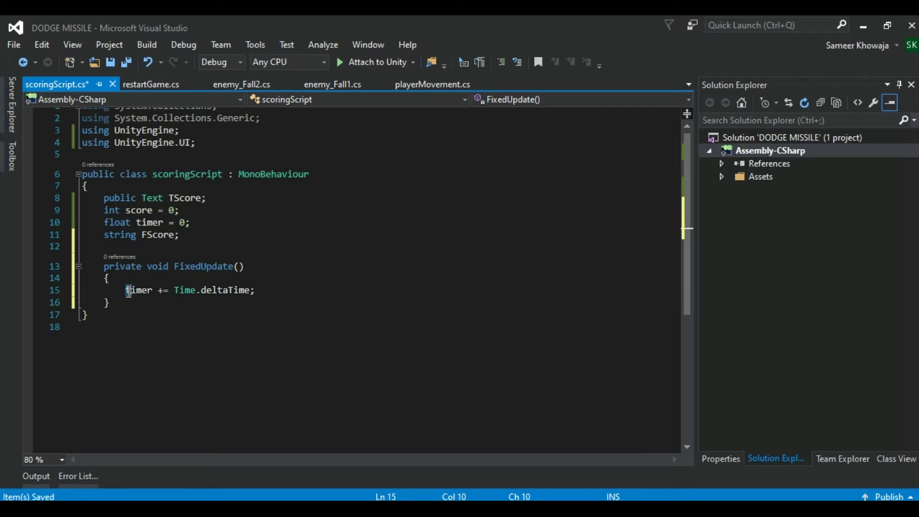
{"action": "left_click", "coordinate": [258, 292]}
{"action": "key", "text": "Return"}
{"action": "type", "text": "if("}
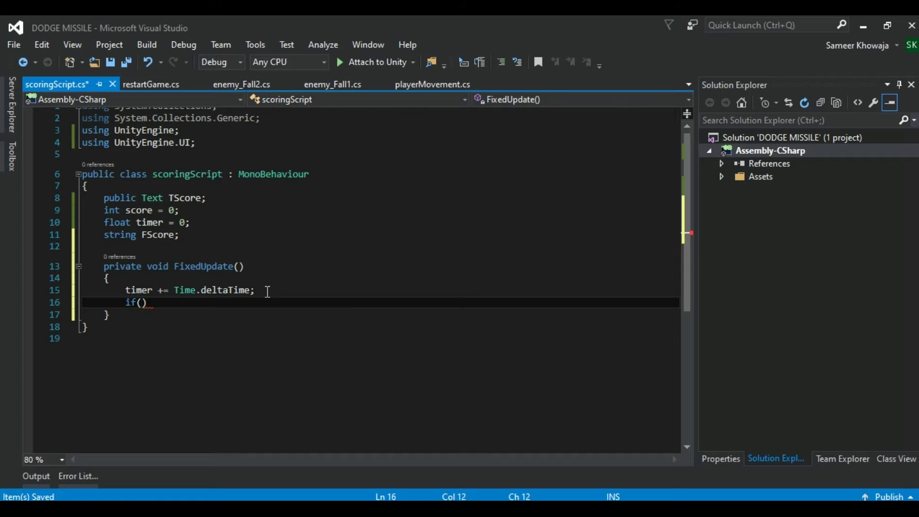
{"action": "type", "text": "timer"}
{"action": "type", "text": " > 1f"}
{"action": "type", "text": "{"}
{"action": "key", "text": "Return"}
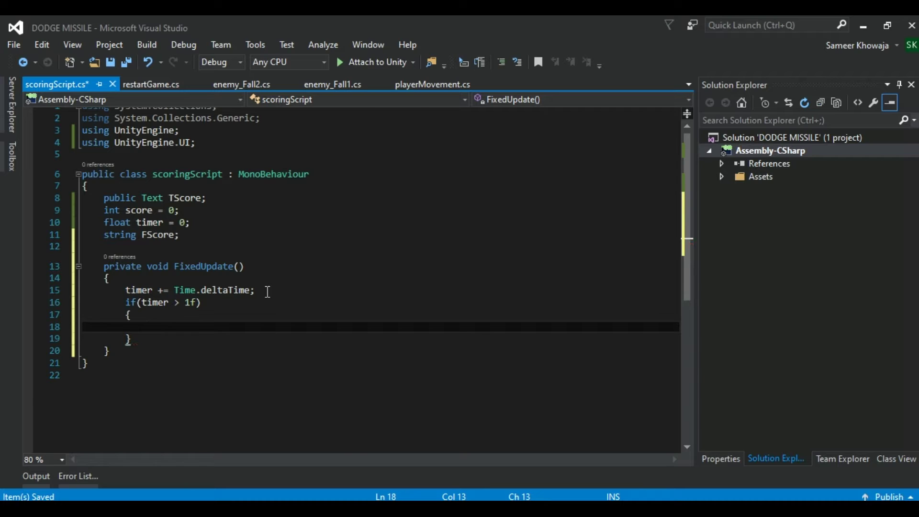
Inside the if block, store TScore.text in FScore and add 2 to score
{"action": "type", "text": "FScore "}
{"action": "type", "text": "= T"}
{"action": "type", "text": "S"}
{"action": "key", "text": "Tab"}
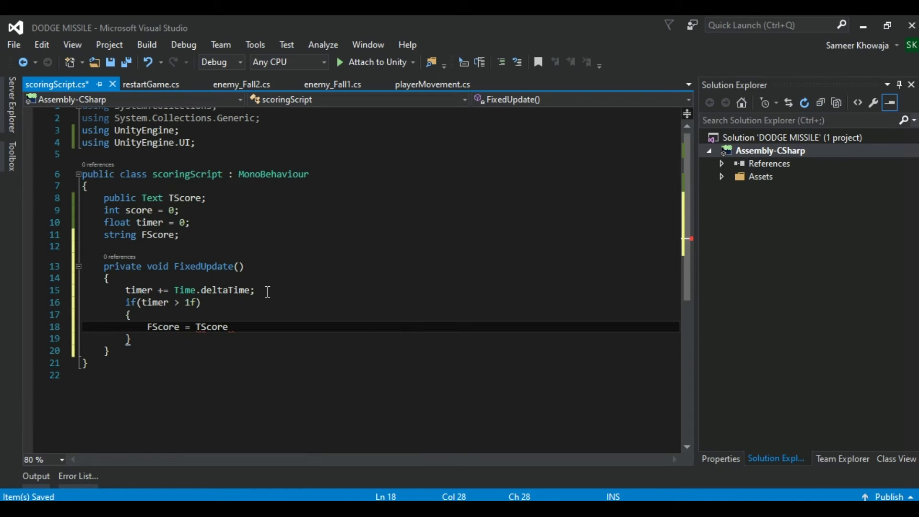
{"action": "type", "text": ".tex"}
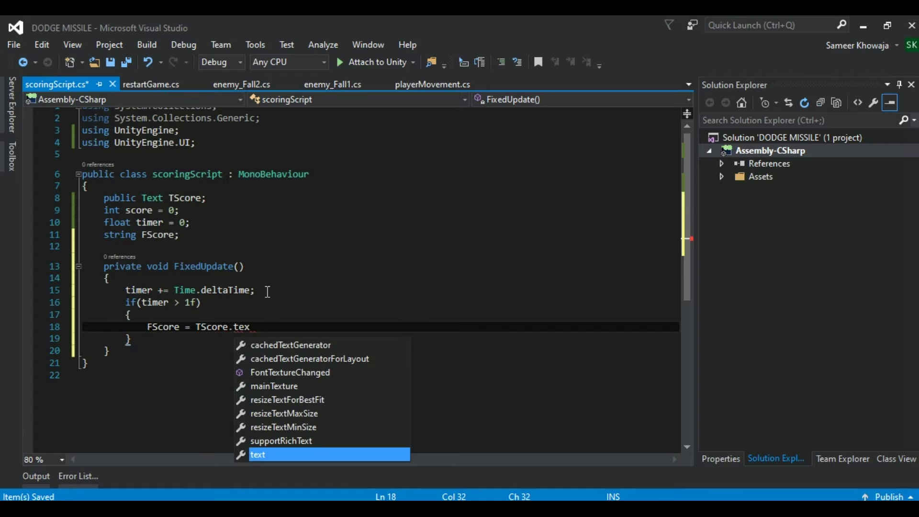
{"action": "key", "text": "Tab"}
{"action": "type", "text": ";"}
{"action": "key", "text": "Return"}
{"action": "type", "text": "s"}
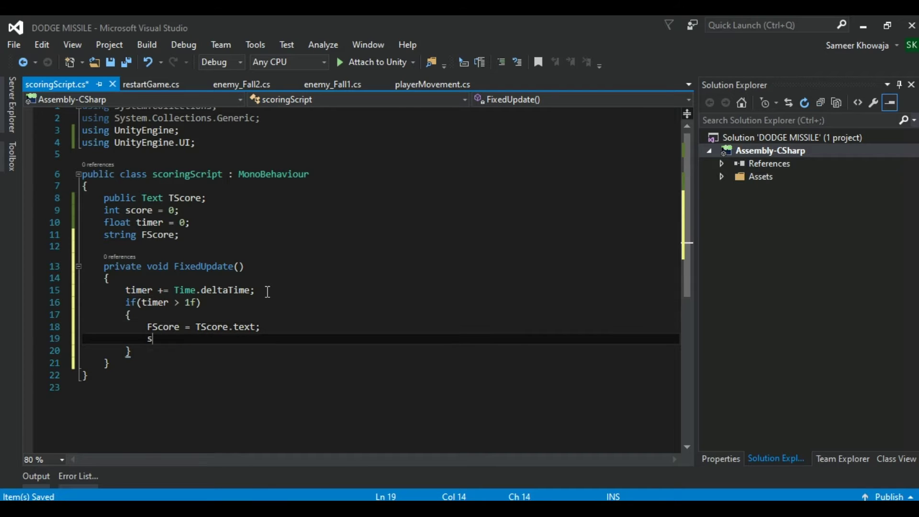
{"action": "type", "text": "core +"}
{"action": "type", "text": "= 2;"}
{"action": "key", "text": "Return"}
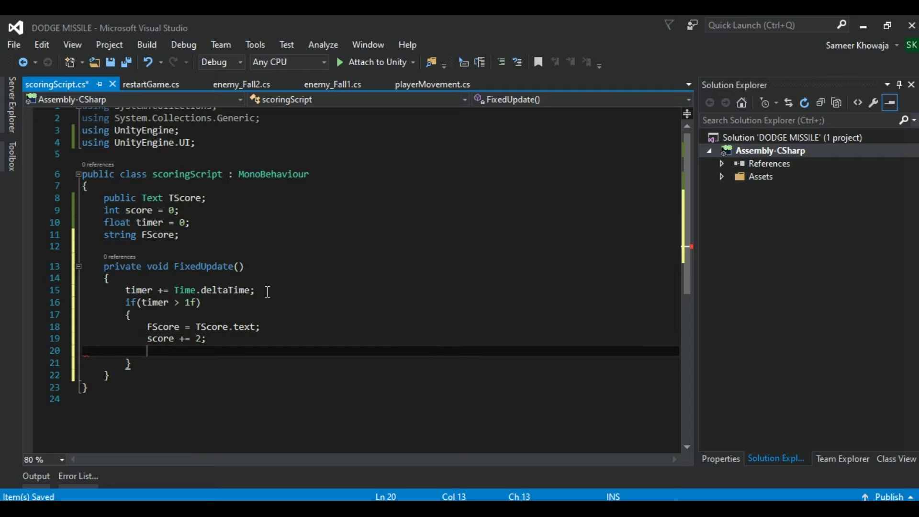
Set TScore.text to "SCORE : " + score.ToString()
{"action": "type", "text": "TScore.te"}
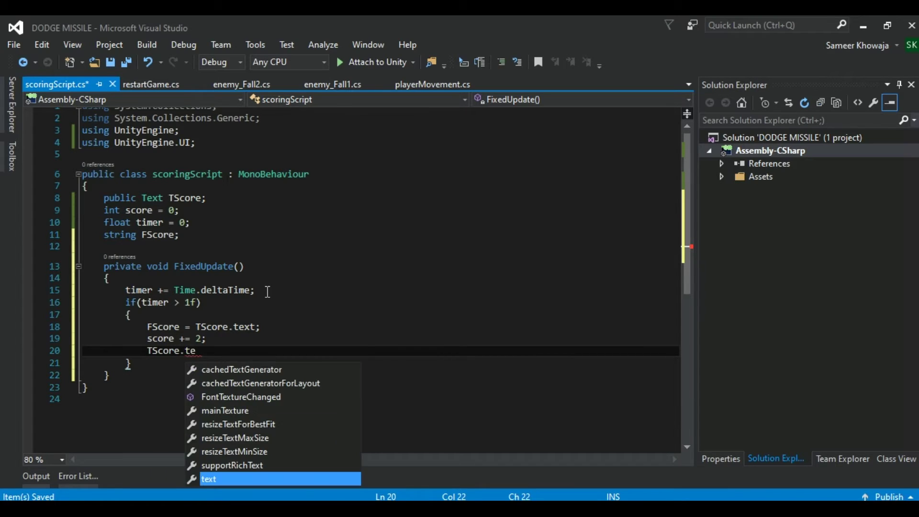
{"action": "key", "text": "Tab"}
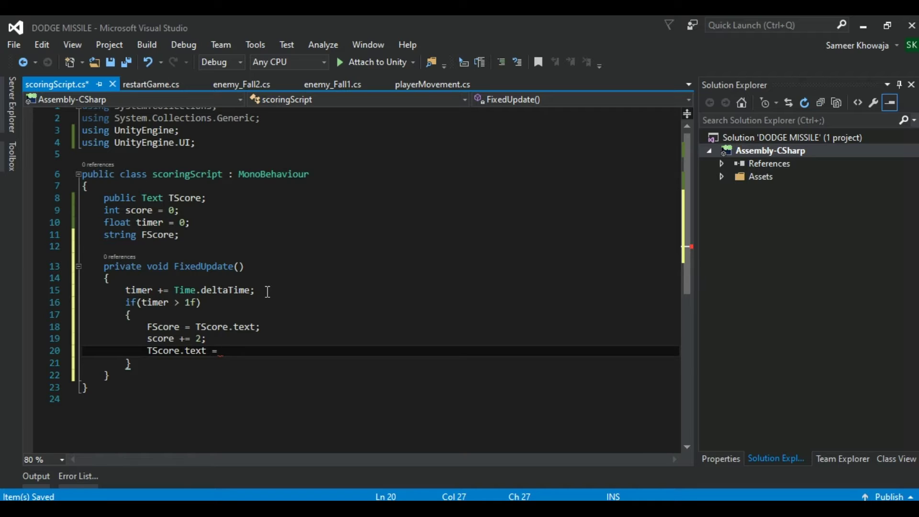
{"action": "type", "text": "\"Sco"}
{"action": "type", "text": "re"}
{"action": "key", "text": "BackSpace"}
{"action": "key", "text": "BackSpace"}
{"action": "key", "text": "BackSpace"}
{"action": "key", "text": "BackSpace"}
{"action": "type", "text": "CORE"}
{"action": "type", "text": " : \""}
{"action": "type", "text": " + s"}
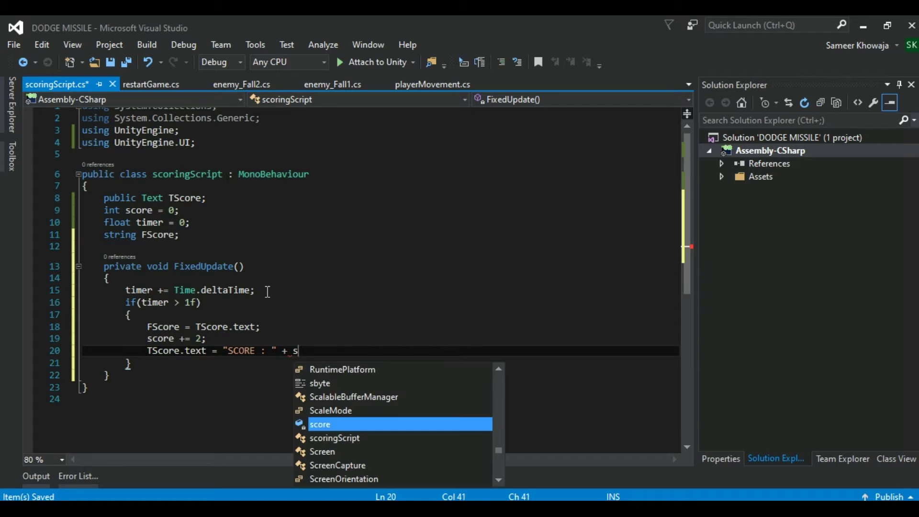
{"action": "type", "text": "core.ToString"}
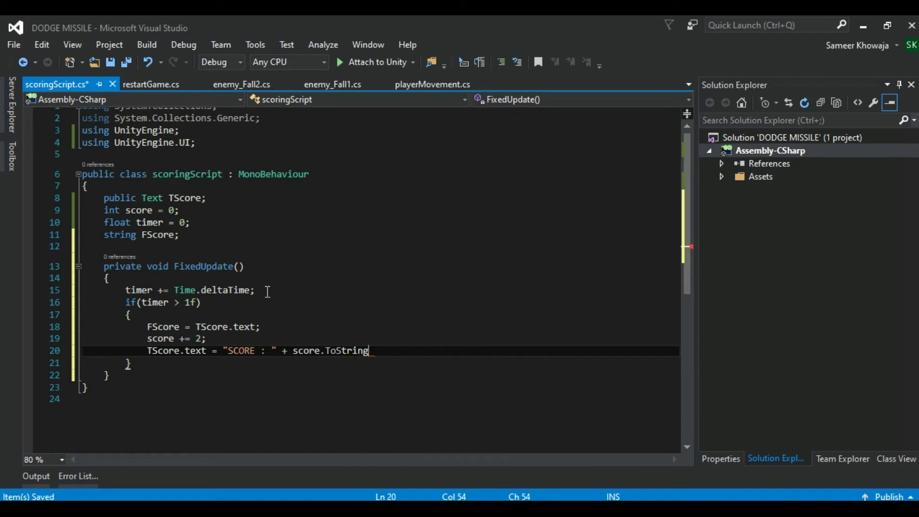
{"action": "type", "text": "();"}
{"action": "key", "text": "Return"}
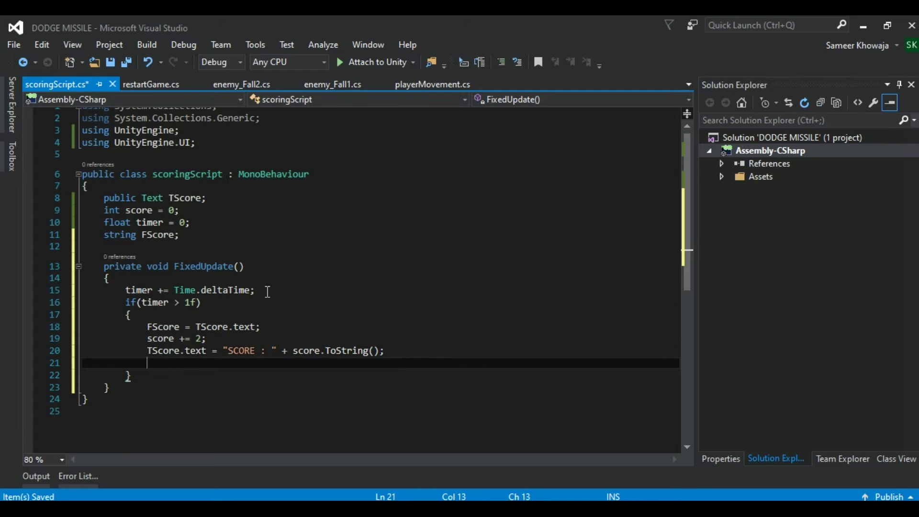
{"action": "key", "text": "Return"}
Reset timer to 0 inside the block, save the script and return to Unity
{"action": "type", "text": "Time"}
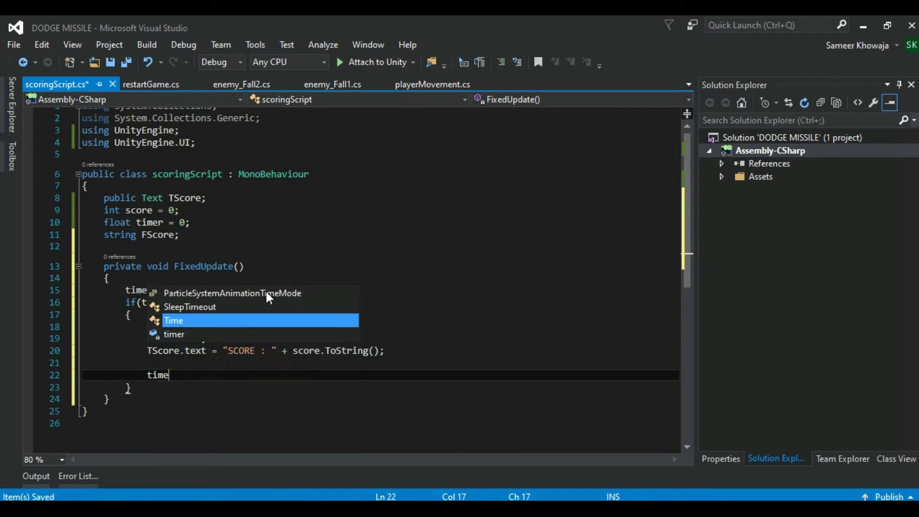
{"action": "key", "text": "BackSpace"}
{"action": "type", "text": "e"}
{"action": "key", "text": "BackSpace"}
{"action": "key", "text": "BackSpace"}
{"action": "key", "text": "BackSpace"}
{"action": "key", "text": "BackSpace"}
{"action": "type", "text": "timer "}
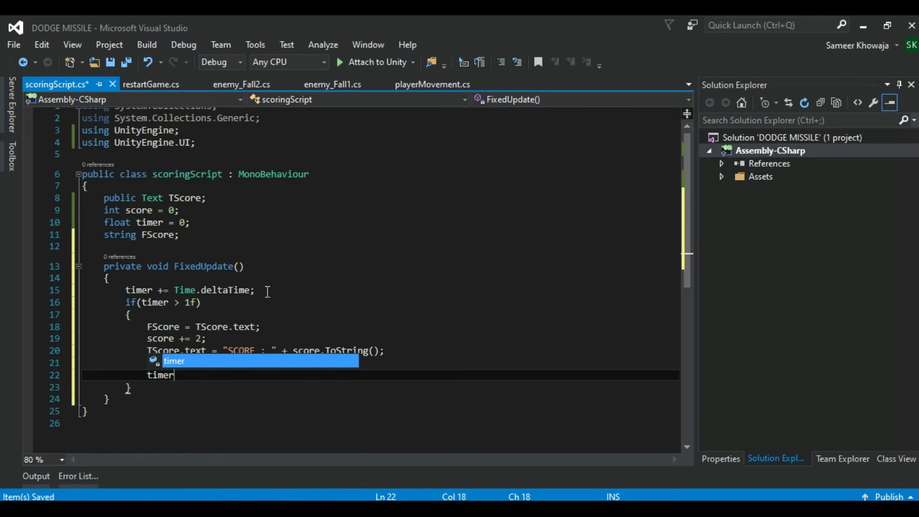
{"action": "type", "text": "= 0;"}
{"action": "key", "text": "ctrl+s"}
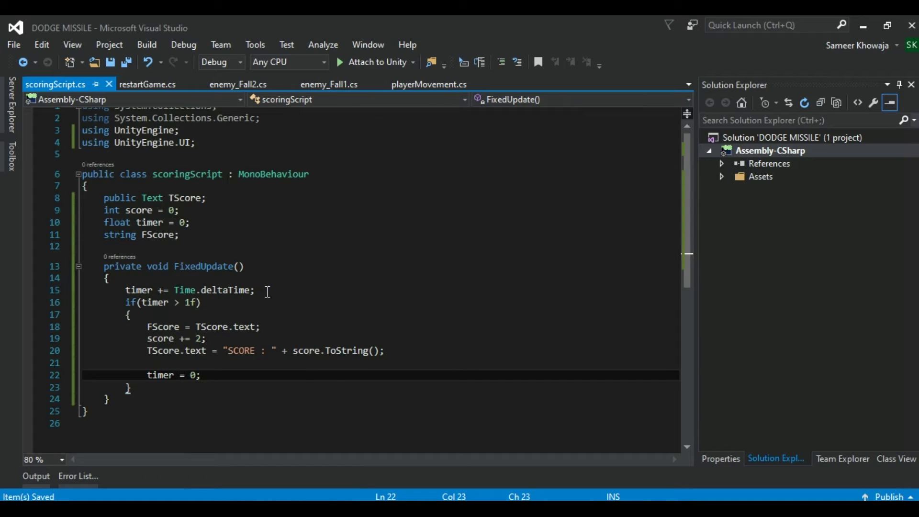
{"action": "mouse_move", "coordinate": [258, 389]}
{"action": "left_mouse_down"}
{"action": "mouse_move", "coordinate": [139, 292]}
{"action": "mouse_move", "coordinate": [123, 292]}
{"action": "left_mouse_up"}
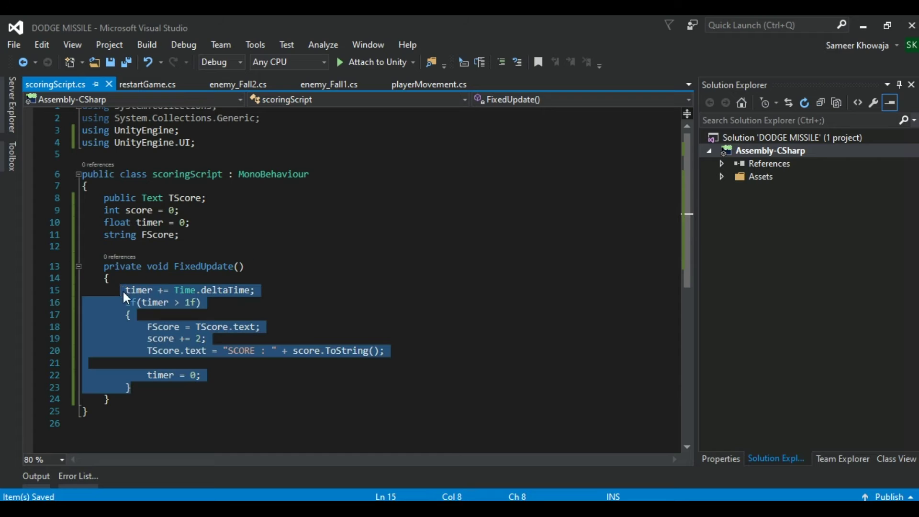
{"action": "left_click", "coordinate": [271, 327]}
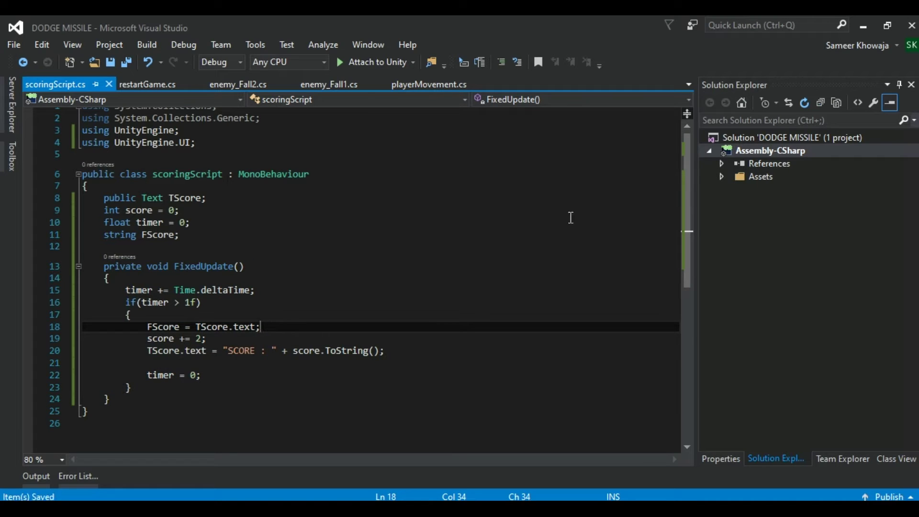
{"action": "left_click", "coordinate": [864, 26]}
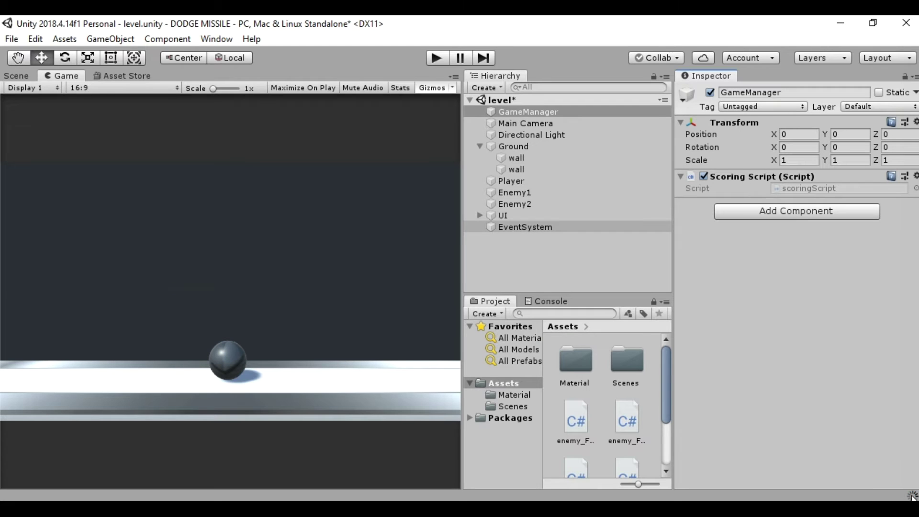
Assign the Score text to the T Score field and anchor it to the top-left
{"action": "left_click", "coordinate": [479, 216]}
{"action": "mouse_move", "coordinate": [520, 227]}
{"action": "left_mouse_down"}
{"action": "mouse_move", "coordinate": [775, 217]}
{"action": "mouse_move", "coordinate": [791, 202]}
{"action": "left_mouse_up"}
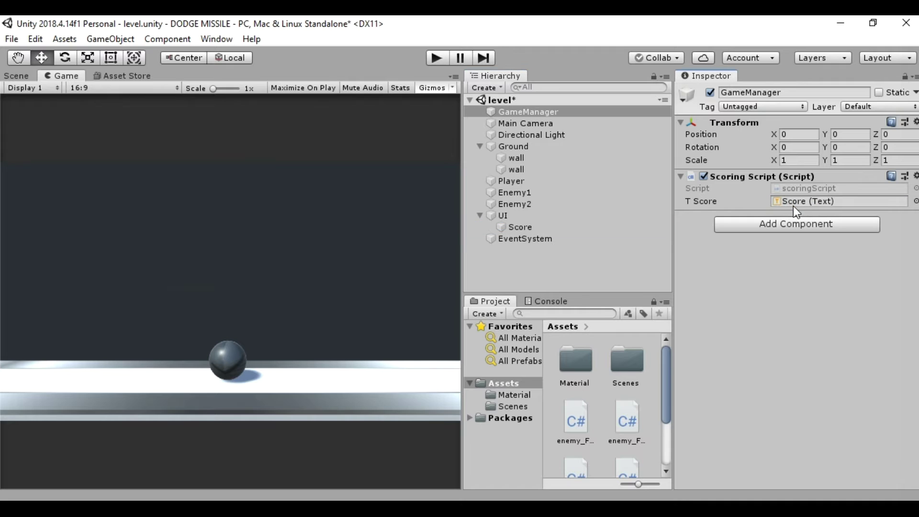
{"action": "left_click", "coordinate": [507, 227]}
{"action": "left_click", "coordinate": [713, 309]}
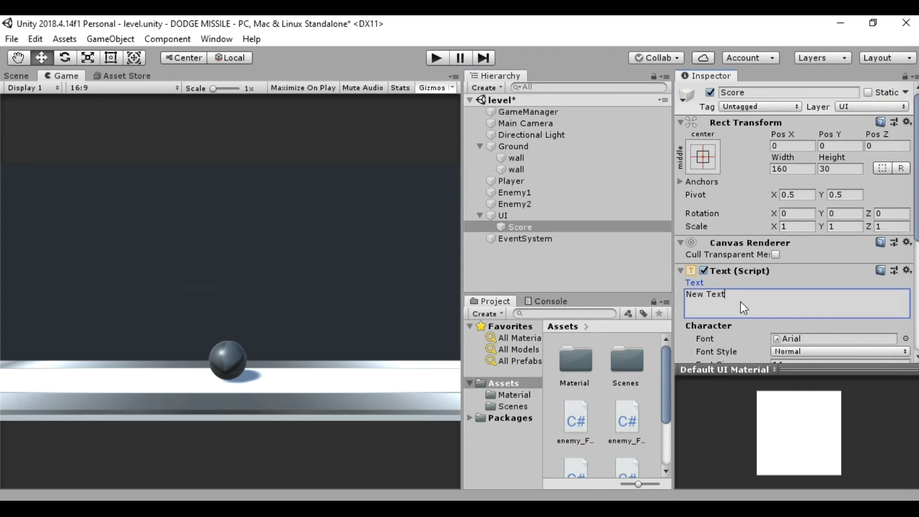
{"action": "left_click", "coordinate": [780, 315]}
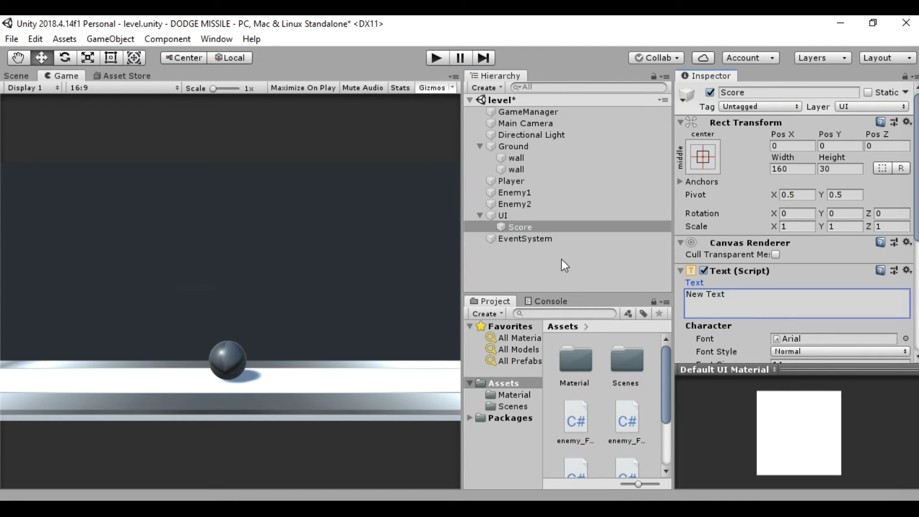
{"action": "left_click", "coordinate": [716, 154]}
{"action": "left_click", "coordinate": [755, 271], "text": "alt"}
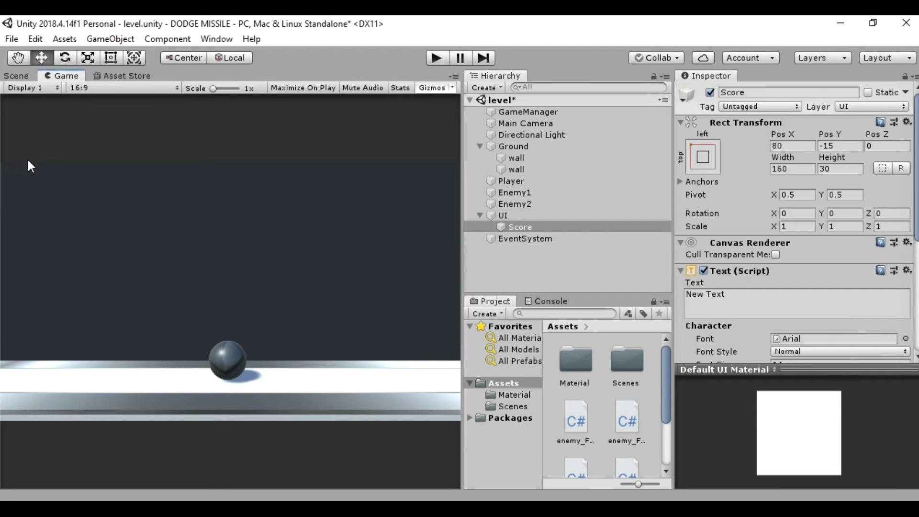
Frame Score in the 2D scene view and change its text to 'SCORE : 0'
{"action": "left_click", "coordinate": [17, 77]}
{"action": "double_click", "coordinate": [513, 227]}
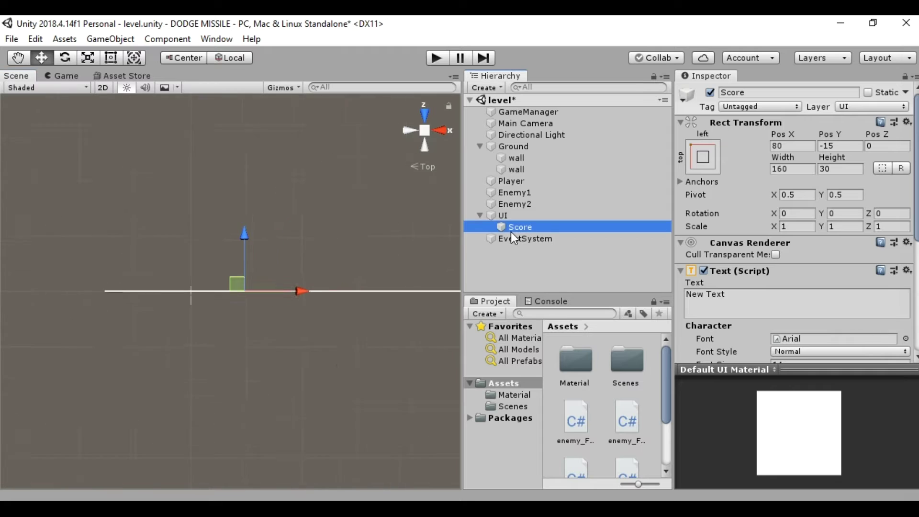
{"action": "left_click", "coordinate": [98, 88]}
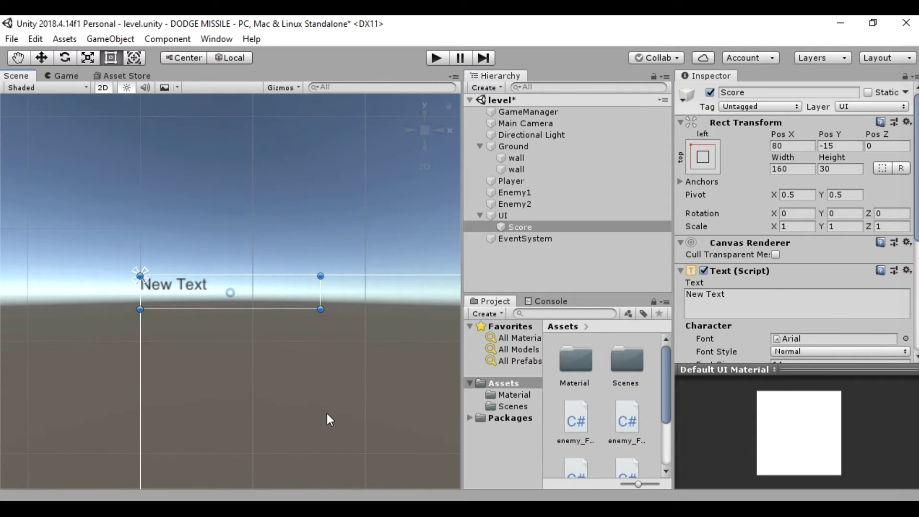
{"action": "middle_click_drag", "start_coordinate": [327, 416], "coordinate": [123, 259]}
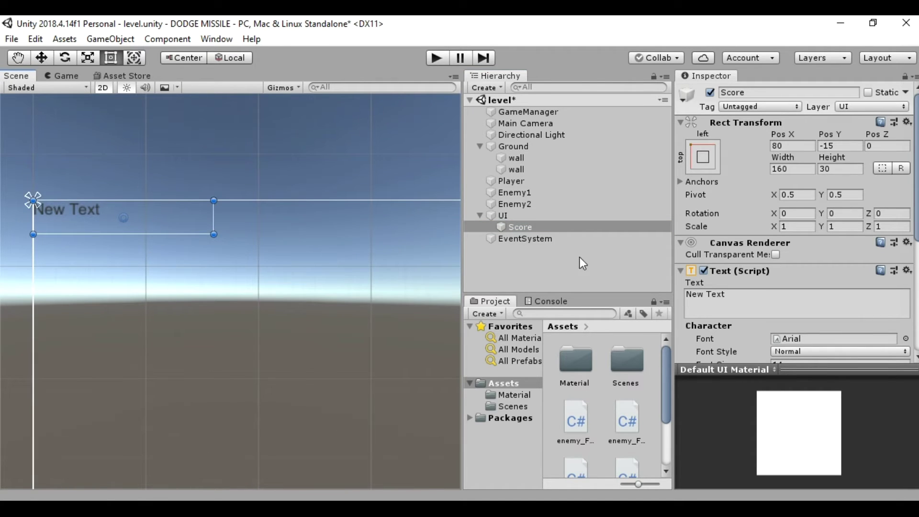
{"action": "left_click", "coordinate": [519, 226]}
{"action": "left_click", "coordinate": [766, 293]}
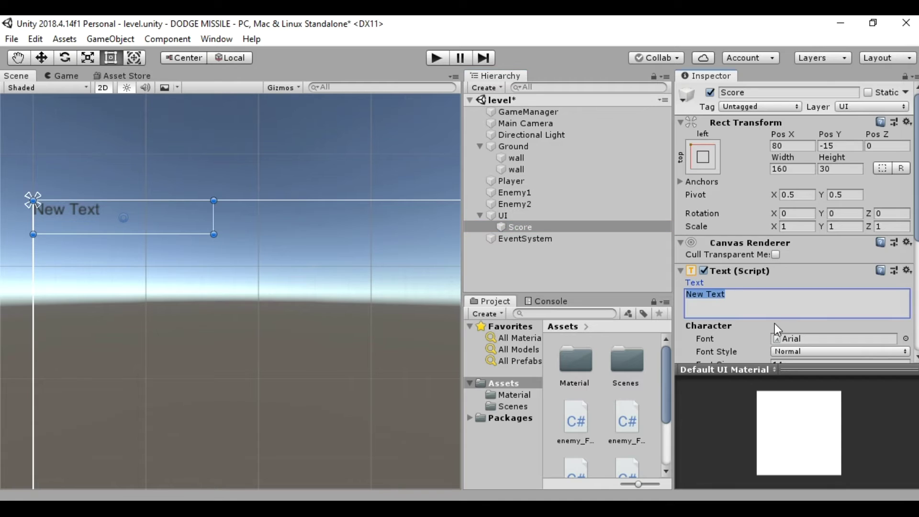
{"action": "type", "text": "SCORE : 0"}
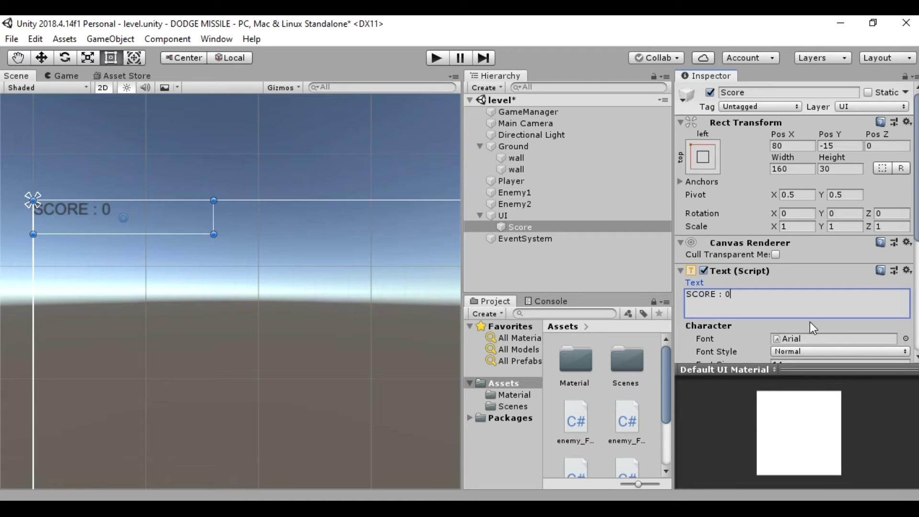
{"action": "scroll", "coordinate": [814, 322], "scroll_direction": "down", "scroll_amount": 3}
Keep Arial, make the score text Bold And Italic at size 33, and enlarge its box
{"action": "left_click", "coordinate": [905, 253]}
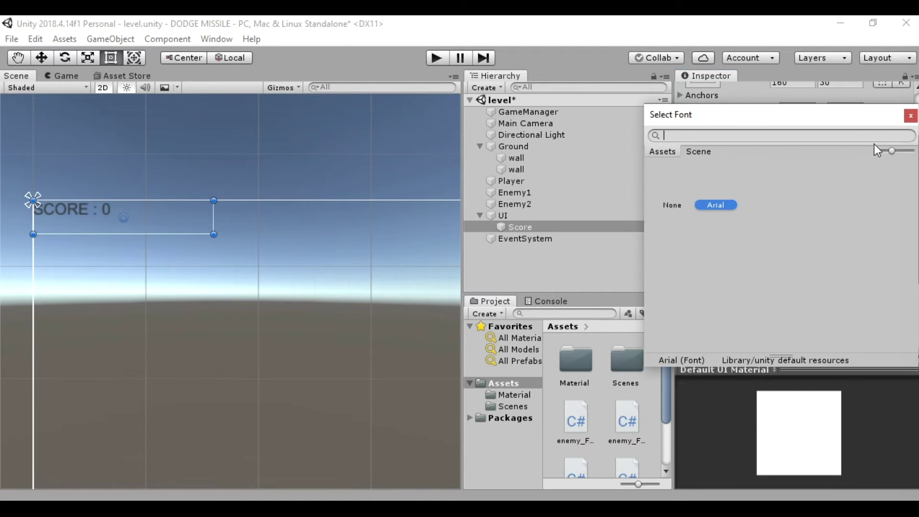
{"action": "left_click", "coordinate": [911, 115]}
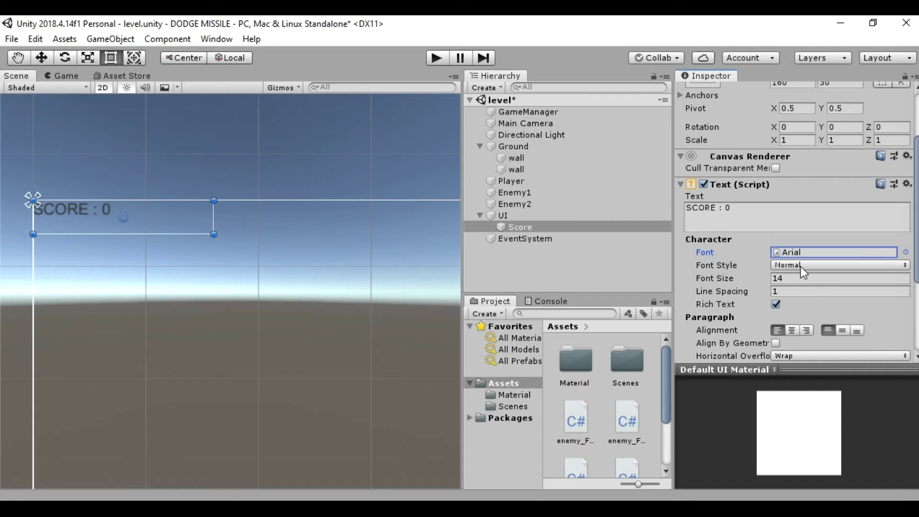
{"action": "left_click", "coordinate": [801, 267]}
{"action": "left_click", "coordinate": [800, 323]}
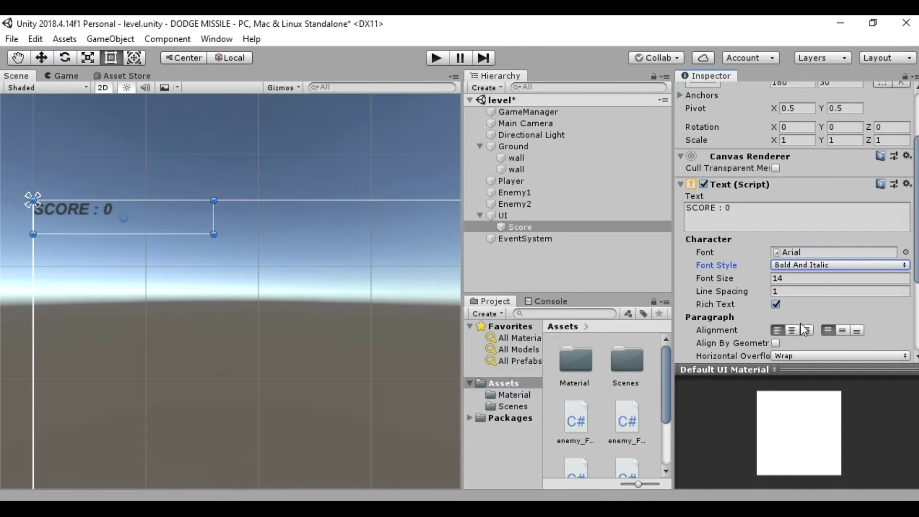
{"action": "left_click_drag", "start_coordinate": [768, 278], "coordinate": [777, 279]}
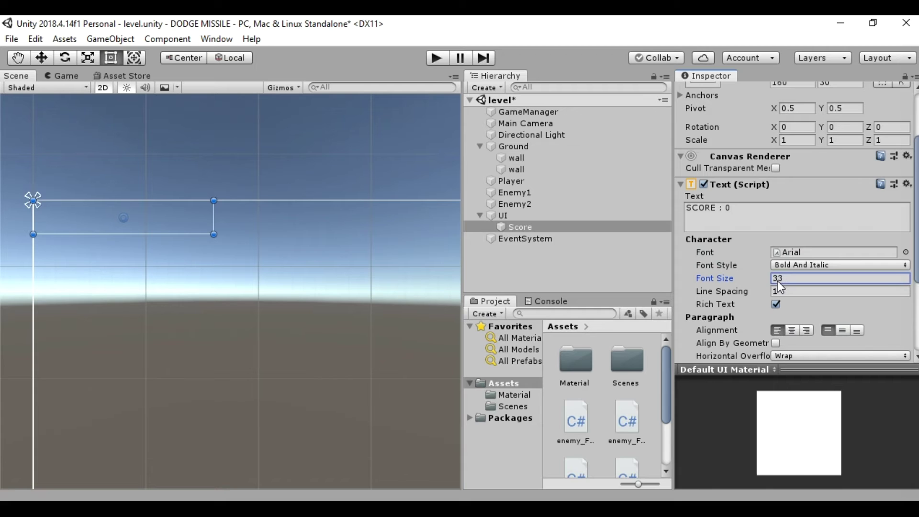
{"action": "left_click_drag", "start_coordinate": [214, 234], "coordinate": [383, 276]}
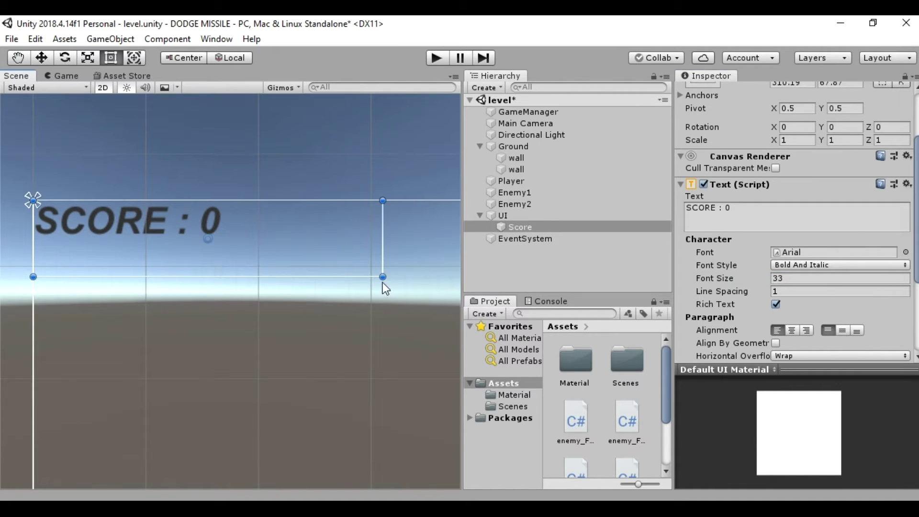
{"action": "left_click_drag", "start_coordinate": [383, 277], "coordinate": [388, 282]}
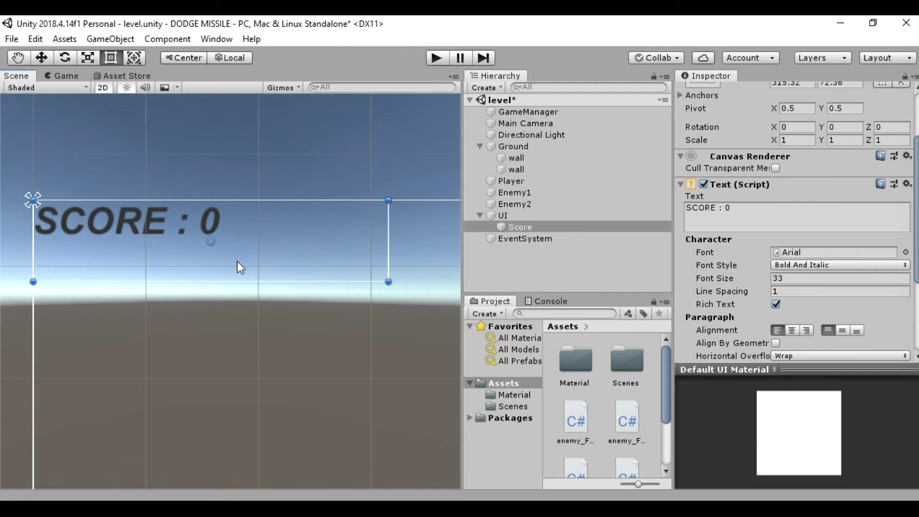
{"action": "left_click_drag", "start_coordinate": [211, 242], "coordinate": [233, 259]}
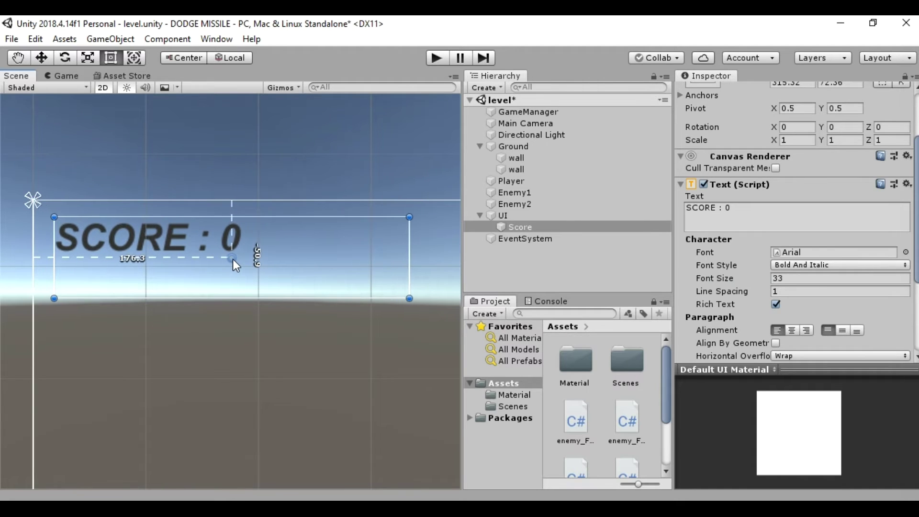
Colour the score text white and preview it in the Game view
{"action": "scroll", "coordinate": [798, 356], "scroll_direction": "down", "scroll_amount": 5}
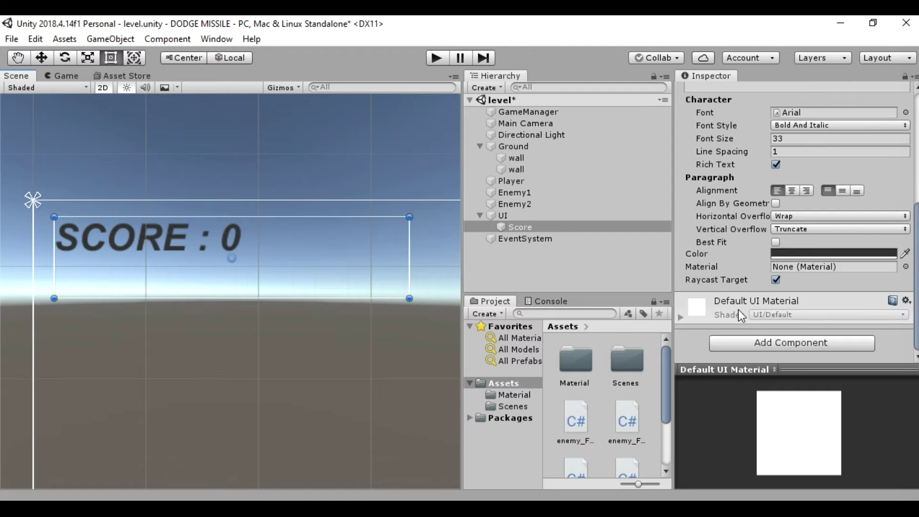
{"action": "left_click", "coordinate": [830, 255]}
{"action": "left_click_drag", "start_coordinate": [808, 275], "coordinate": [768, 206]}
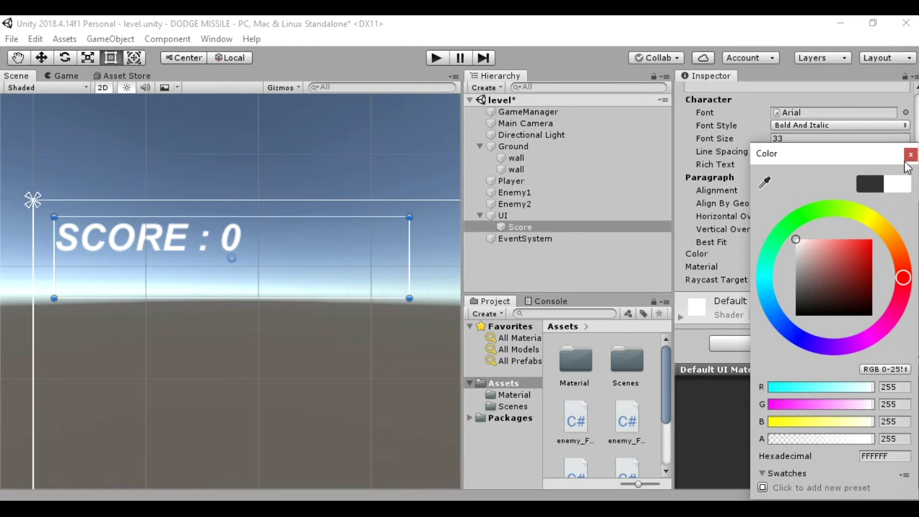
{"action": "left_click", "coordinate": [911, 155]}
{"action": "left_click", "coordinate": [62, 76]}
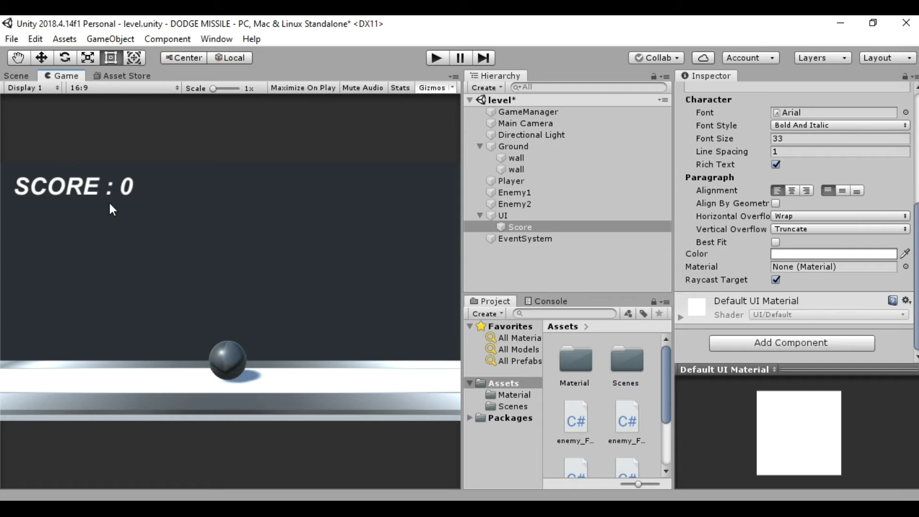
{"action": "left_click", "coordinate": [22, 77]}
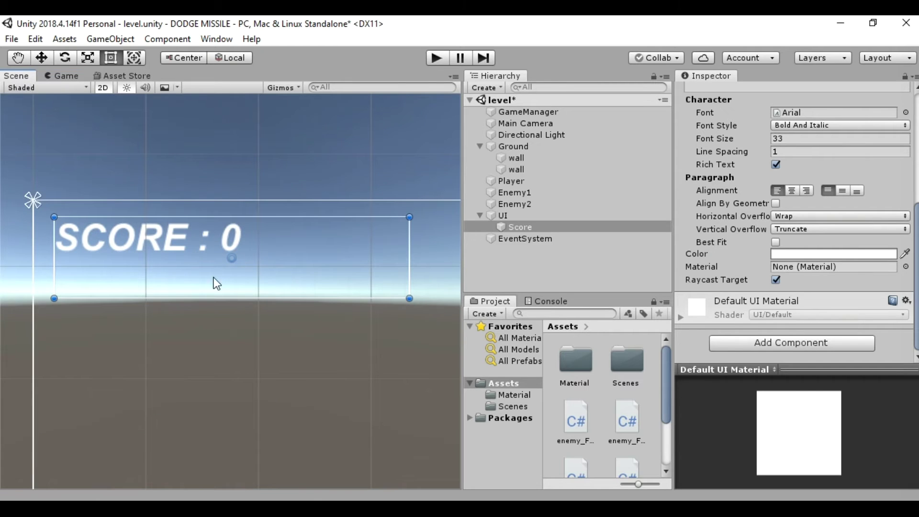
{"action": "left_click", "coordinate": [354, 411]}
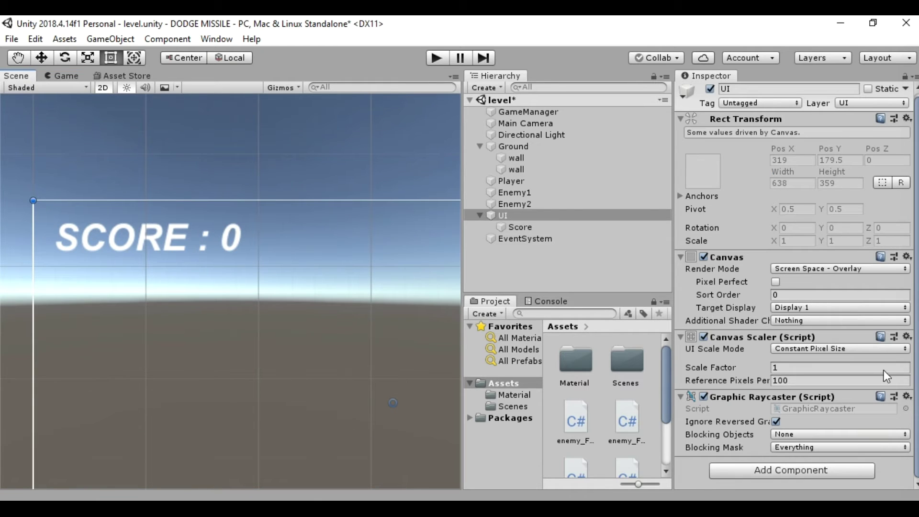
Set the UI canvas to Scale With Screen Size with Match slid fully to height
{"action": "key", "text": "f"}
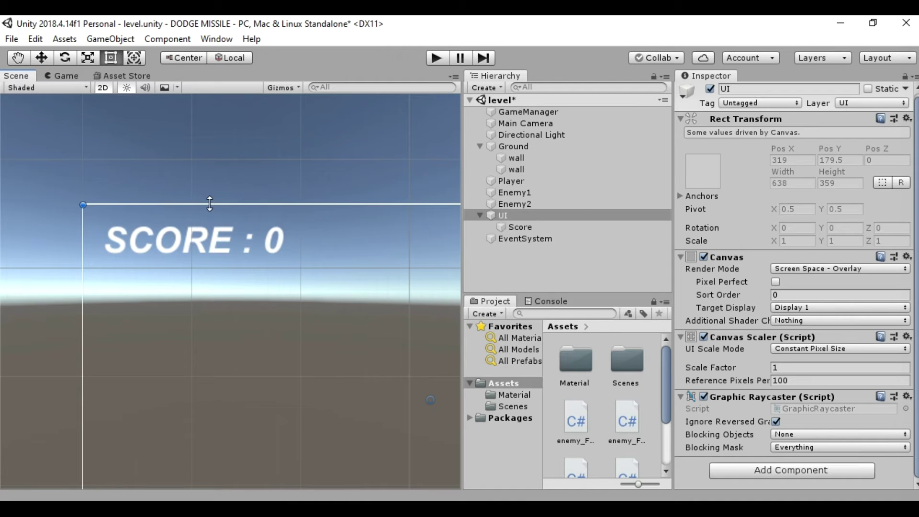
{"action": "left_click", "coordinate": [498, 219]}
{"action": "left_click", "coordinate": [781, 348]}
{"action": "left_click", "coordinate": [814, 378]}
{"action": "left_click_drag", "start_coordinate": [803, 394], "coordinate": [883, 398]}
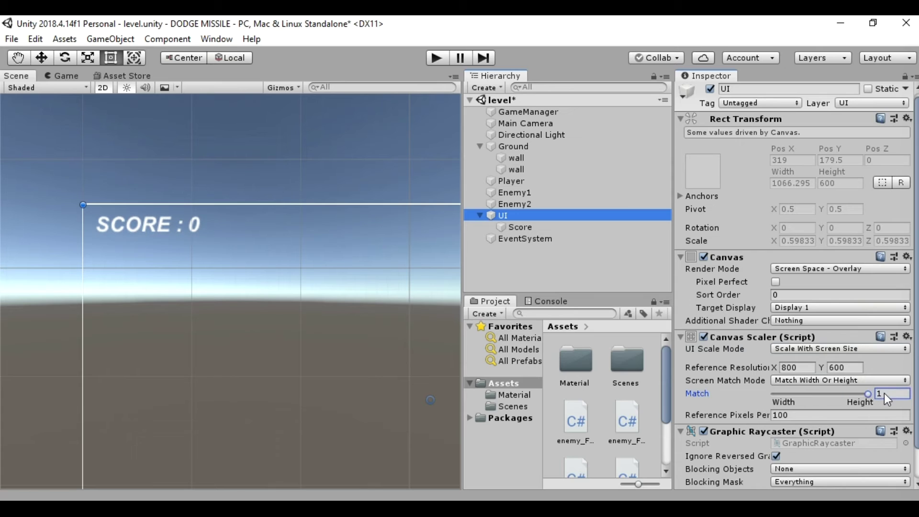
{"action": "left_click", "coordinate": [460, 234]}
Check the rescaled score label in the Game view and start play mode
{"action": "left_click", "coordinate": [67, 76]}
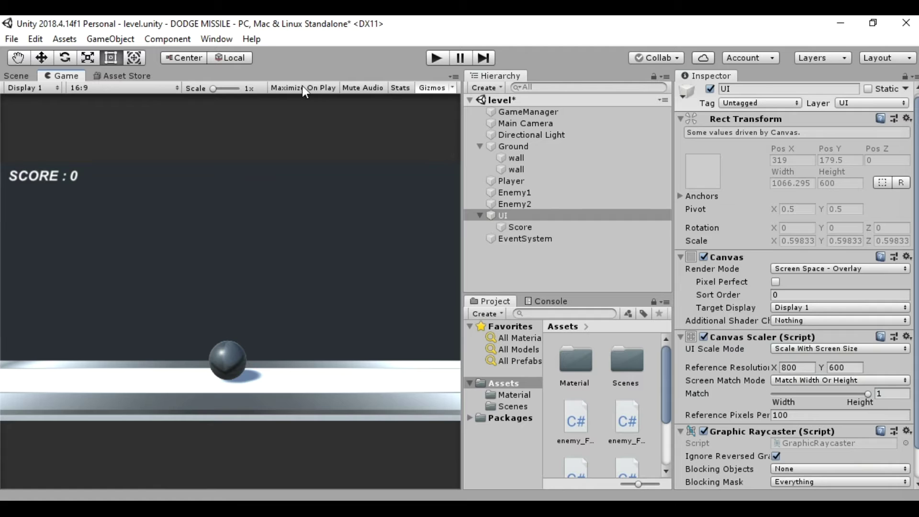
{"action": "left_click", "coordinate": [479, 215]}
{"action": "left_click", "coordinate": [438, 62]}
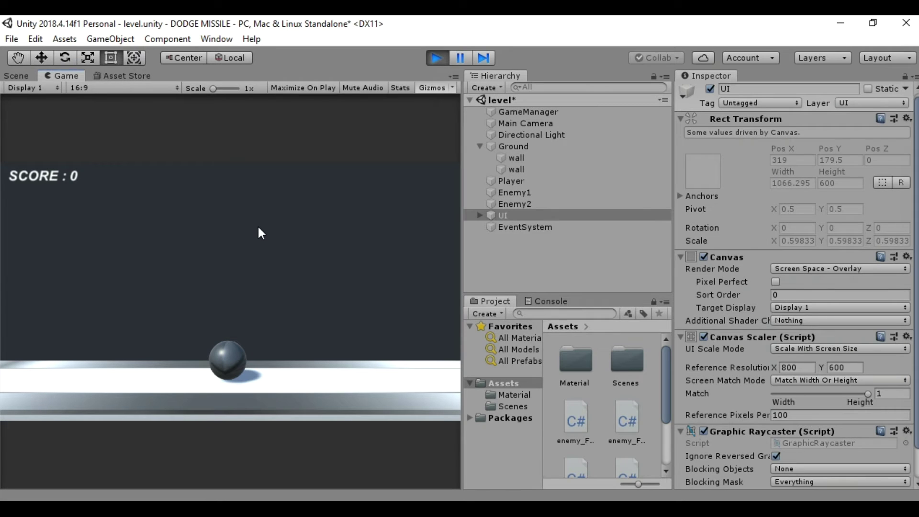
{"action": "key", "text": "Left"}
{"action": "key", "text": "Right"}
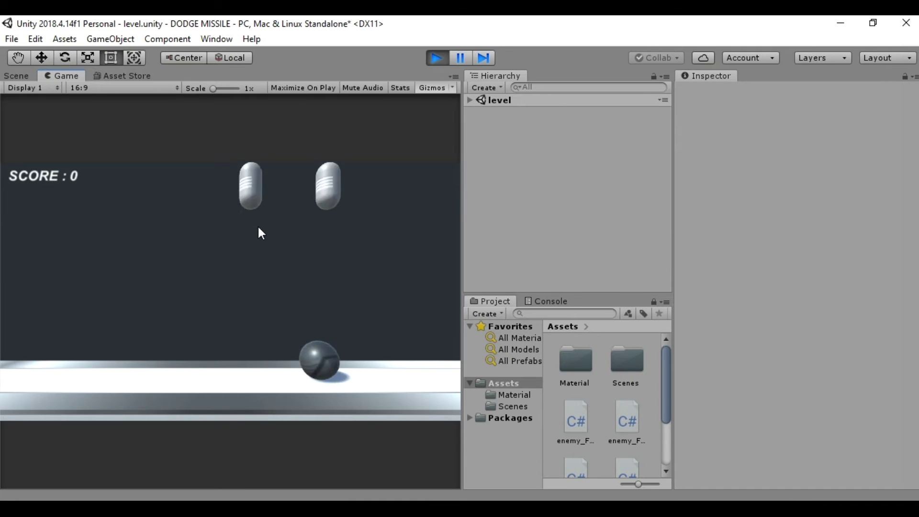
{"action": "key", "text": "Left"}
{"action": "key", "text": "Right"}
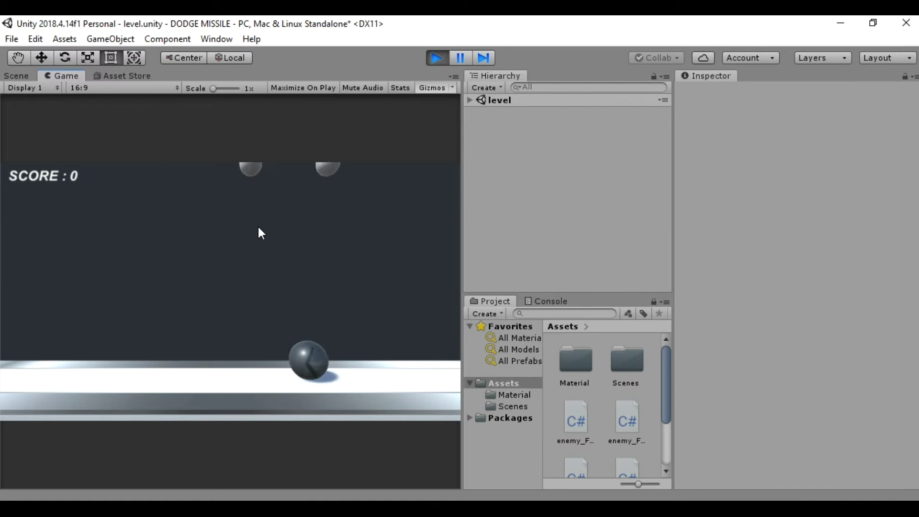
{"action": "key", "text": "Left"}
{"action": "key", "text": "Right"}
{"action": "key", "text": "Left"}
{"action": "key", "text": "Right"}
{"action": "key", "text": "Left"}
{"action": "key", "text": "Right"}
{"action": "key", "text": "Left"}
{"action": "key", "text": "Left"}
{"action": "key", "text": "Right"}
{"action": "key", "text": "Left"}
{"action": "key", "text": "Left"}
{"action": "key", "text": "Right"}
{"action": "key", "text": "Right"}
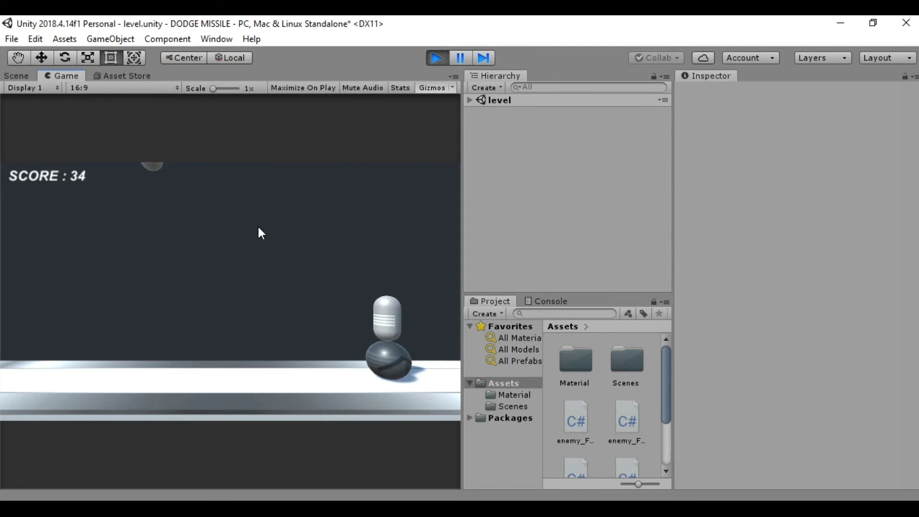
{"action": "key", "text": "Left"}
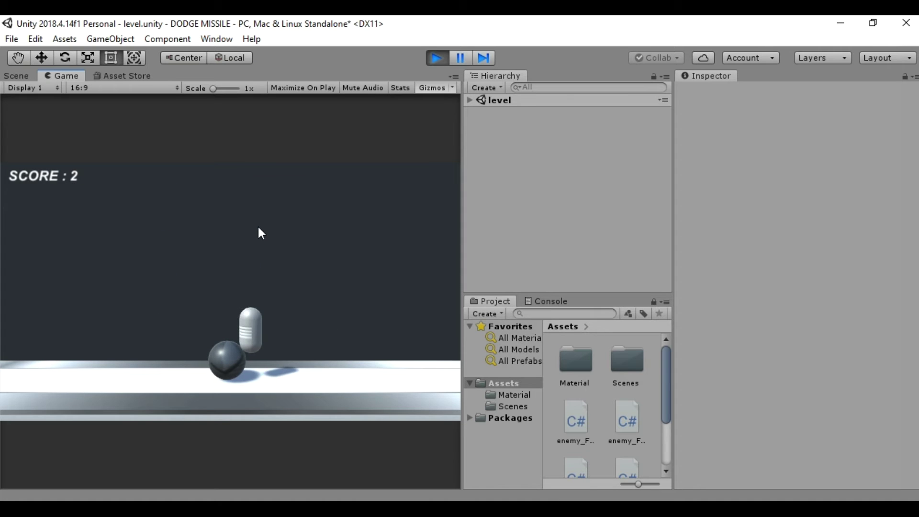
{"action": "left_click", "coordinate": [436, 58]}
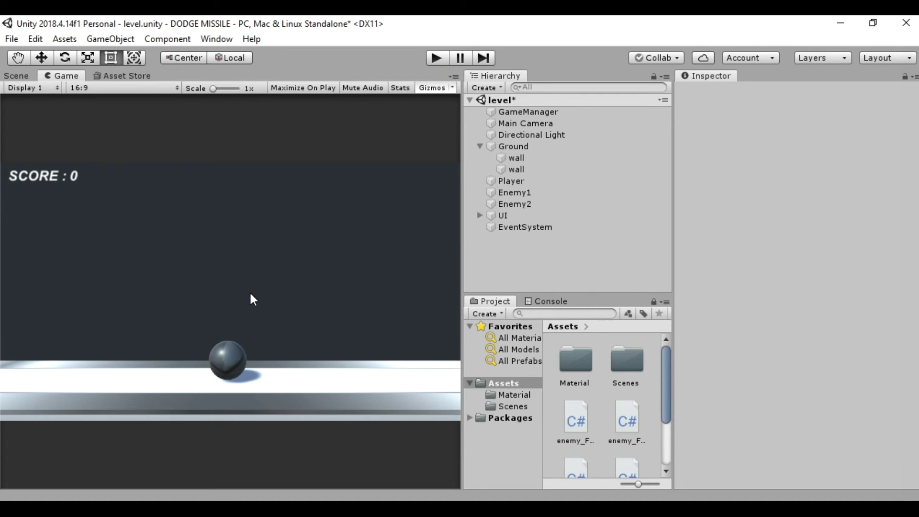
Create a new folder named Script in Assets
{"action": "right_click", "coordinate": [599, 396]}
{"action": "mouse_move", "coordinate": [652, 63]}
{"action": "left_click", "coordinate": [515, 53]}
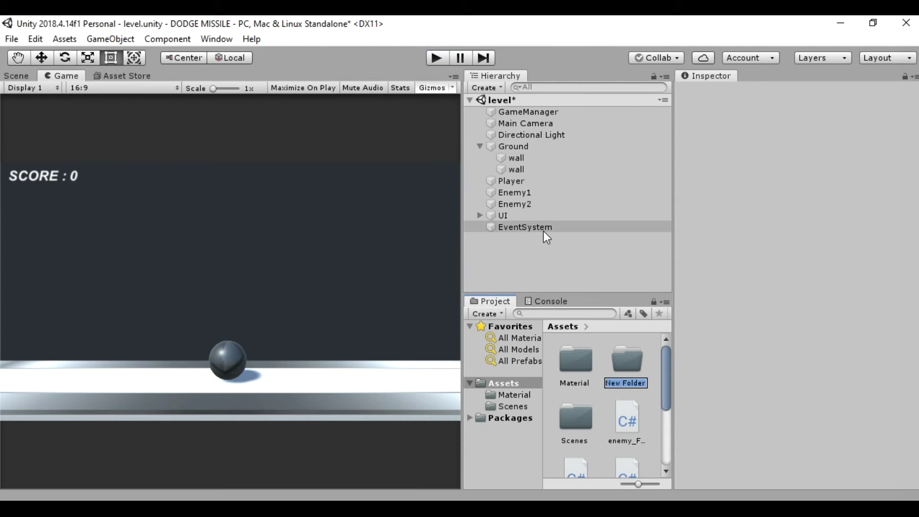
{"action": "type", "text": "Script"}
{"action": "key", "text": "Return"}
Move the enemy, restart, scoring and player scripts into the Script folder
{"action": "left_click", "coordinate": [625, 418]}
{"action": "scroll", "coordinate": [625, 417], "scroll_direction": "down", "scroll_amount": 2}
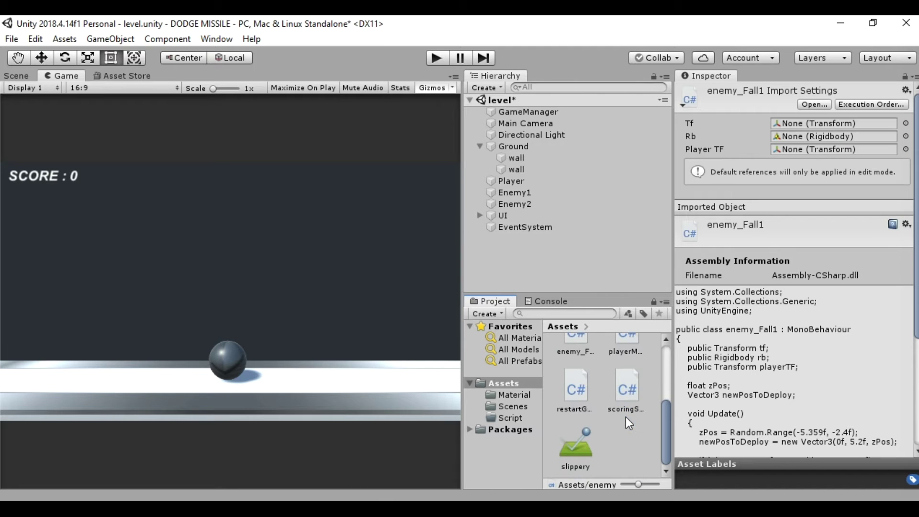
{"action": "scroll", "coordinate": [625, 417], "scroll_direction": "up", "scroll_amount": 1}
{"action": "left_click", "coordinate": [618, 421], "text": "ctrl"}
{"action": "left_click", "coordinate": [575, 433], "text": "ctrl"}
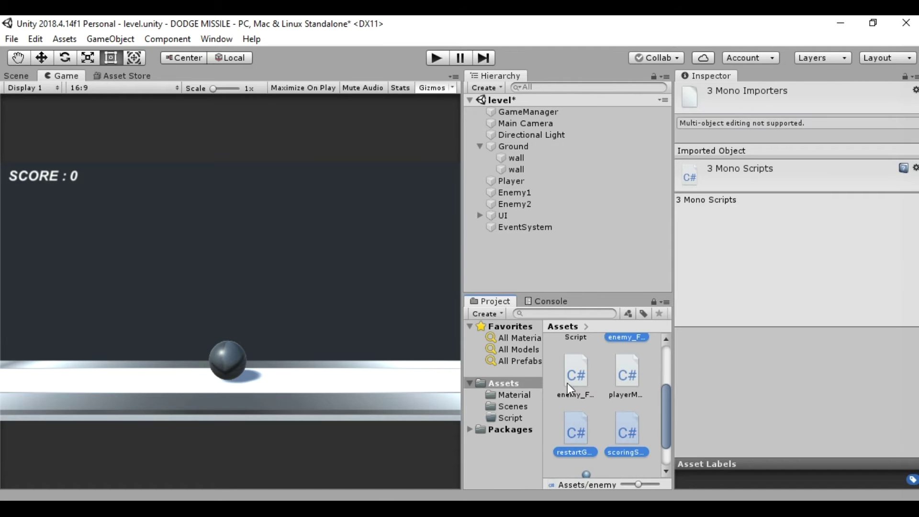
{"action": "left_click", "coordinate": [570, 383], "text": "ctrl"}
{"action": "left_click", "coordinate": [619, 386], "text": "ctrl"}
{"action": "scroll", "coordinate": [618, 385], "scroll_direction": "up", "scroll_amount": 1}
{"action": "mouse_move", "coordinate": [619, 385]}
{"action": "left_mouse_down"}
{"action": "mouse_move", "coordinate": [581, 370]}
{"action": "mouse_move", "coordinate": [571, 382]}
{"action": "left_mouse_up"}
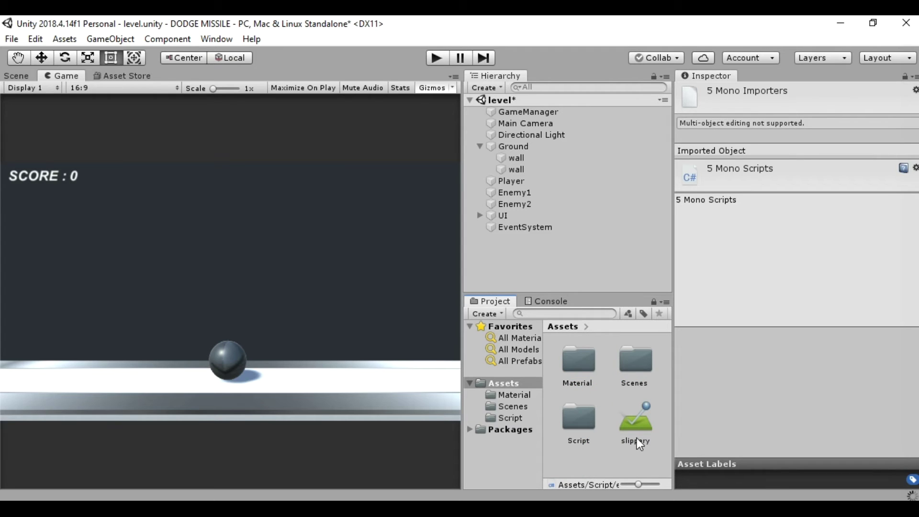
File the slippery material into the Material folder, then expand and select the UI canvas
{"action": "left_click_drag", "start_coordinate": [637, 433], "coordinate": [578, 366]}
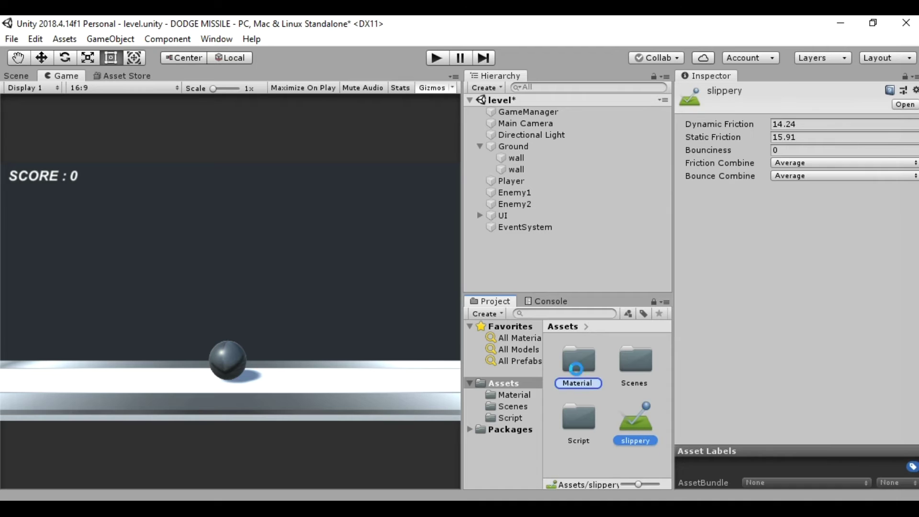
{"action": "left_click", "coordinate": [616, 442]}
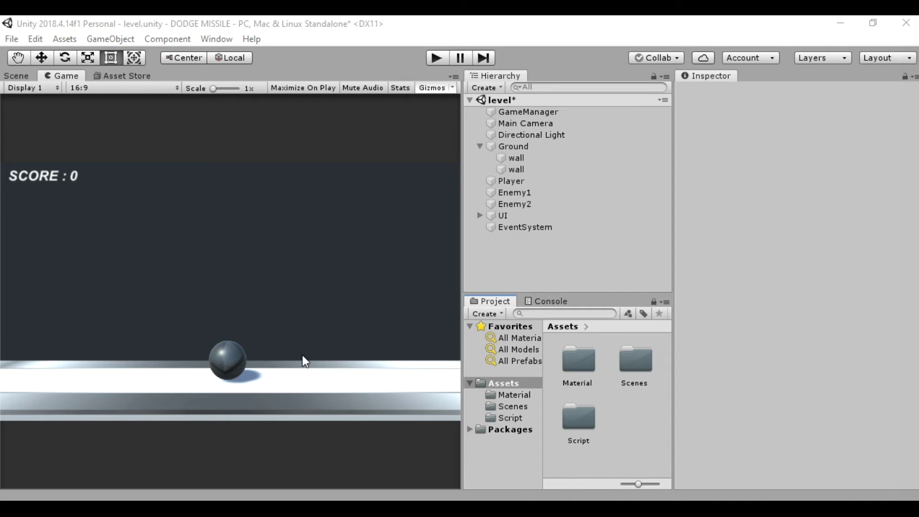
{"action": "left_click", "coordinate": [607, 409]}
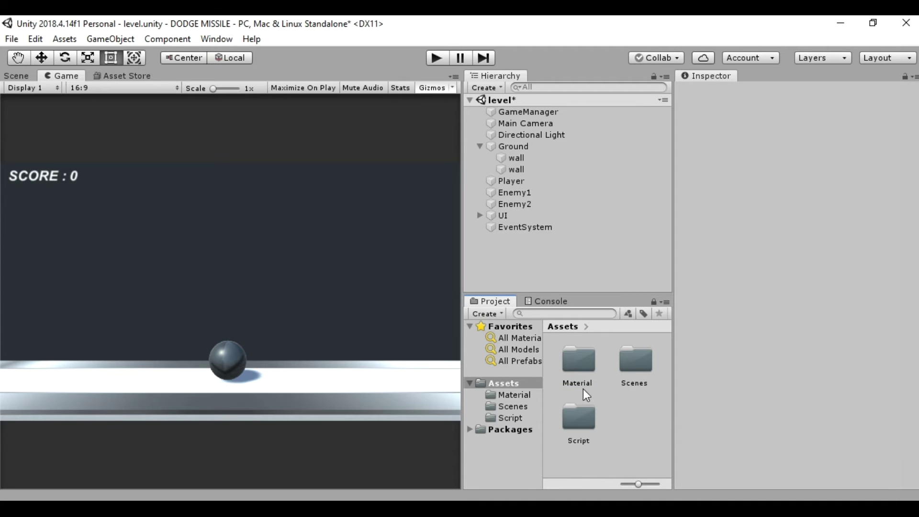
{"action": "left_click", "coordinate": [480, 215]}
{"action": "left_click", "coordinate": [502, 219]}
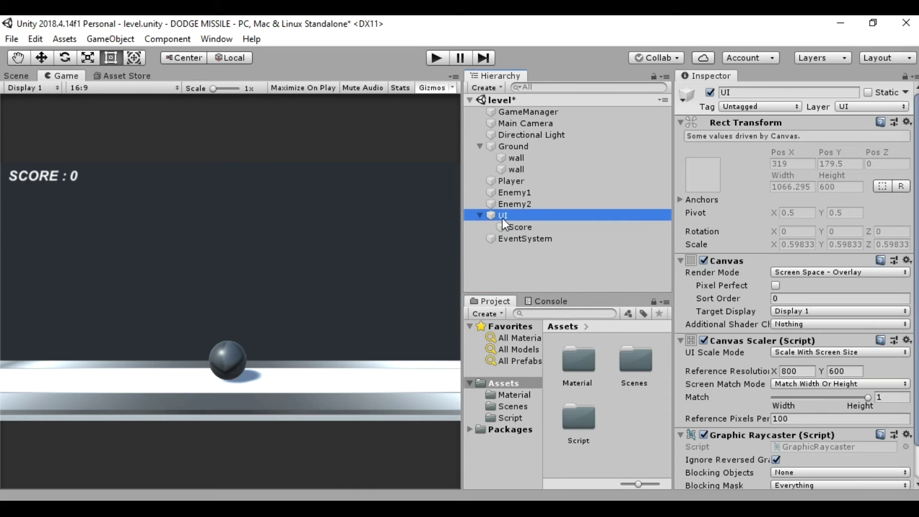
Add a Text object under the UI canvas and clear its 'New Text' content
{"action": "right_click", "coordinate": [507, 217]}
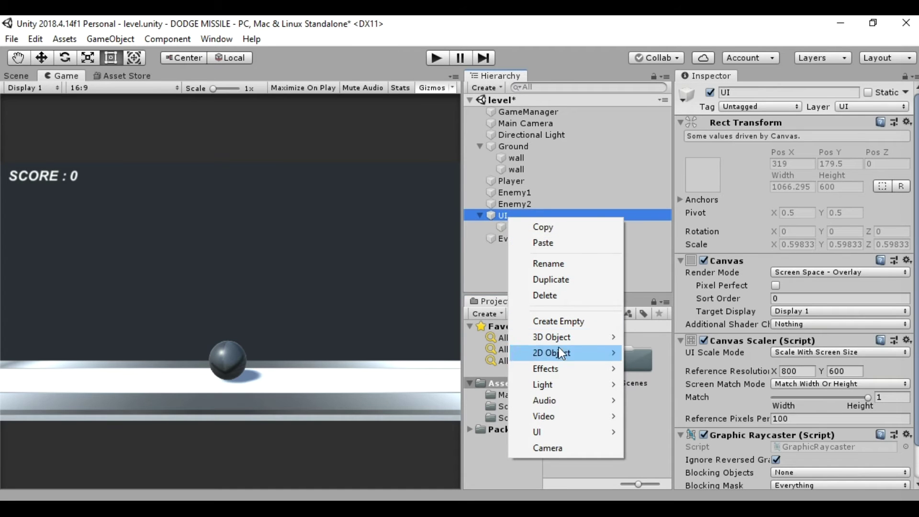
{"action": "mouse_move", "coordinate": [560, 432]}
{"action": "left_click", "coordinate": [699, 178]}
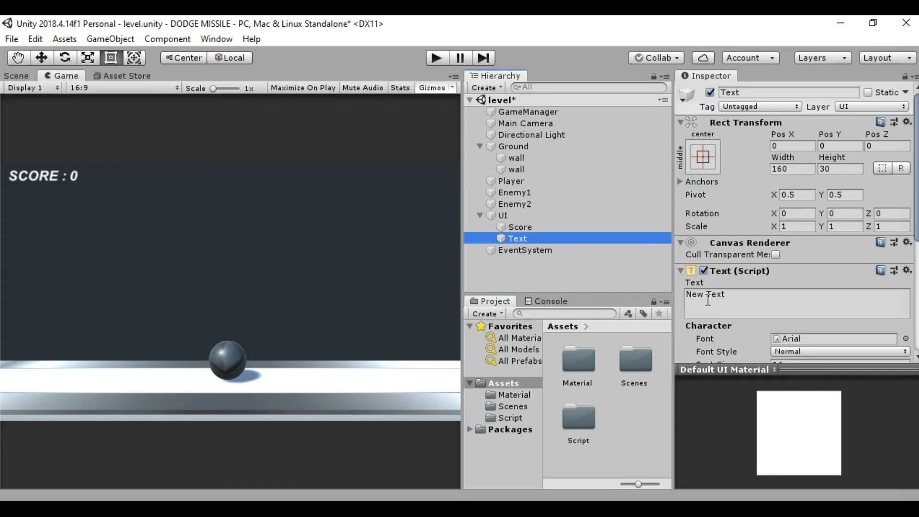
{"action": "left_click", "coordinate": [754, 308]}
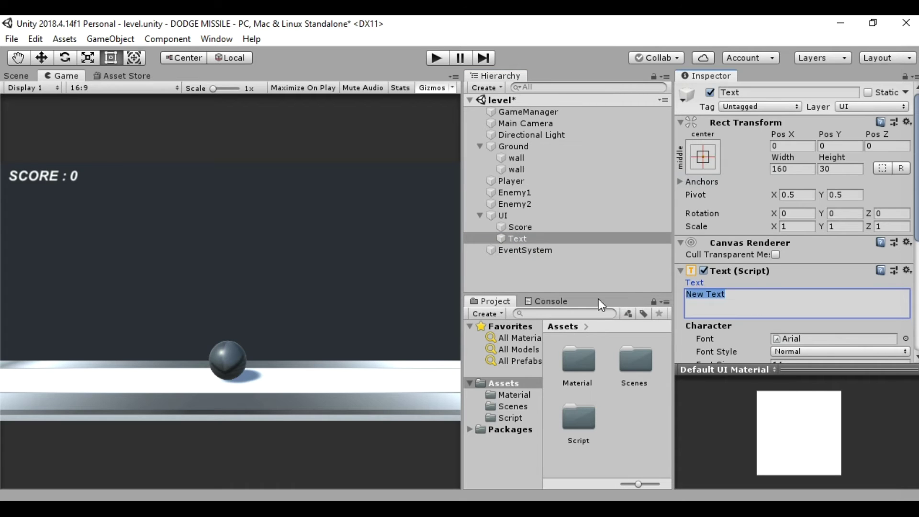
{"action": "key", "text": "BackSpace"}
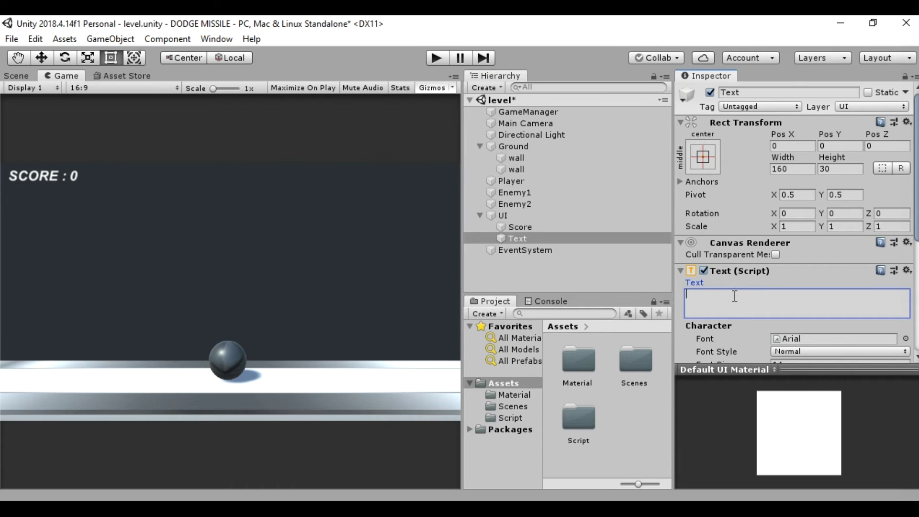
Resize the text box to 742.9 wide and raise it above the centre
{"action": "left_click", "coordinate": [18, 76]}
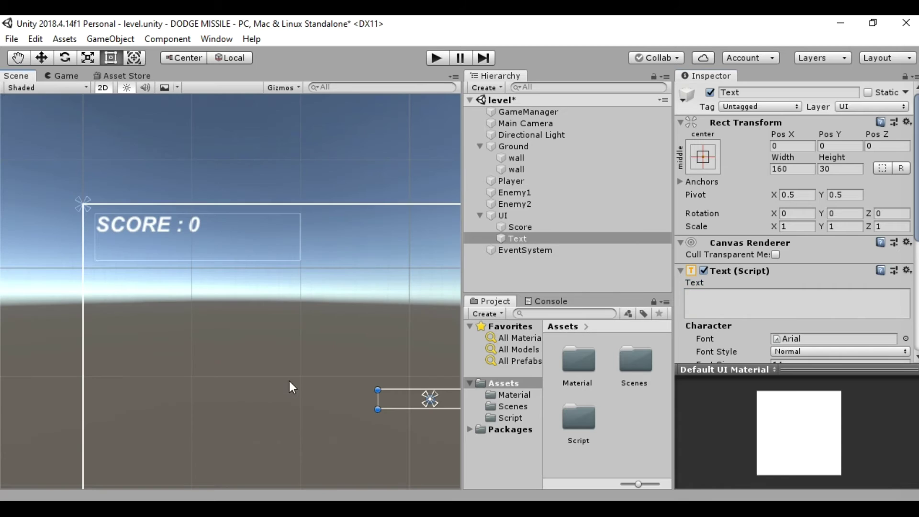
{"action": "key", "text": "q"}
{"action": "left_click_drag", "start_coordinate": [289, 380], "coordinate": [125, 305]}
{"action": "key", "text": "t"}
{"action": "left_click_drag", "start_coordinate": [214, 333], "coordinate": [2, 392]}
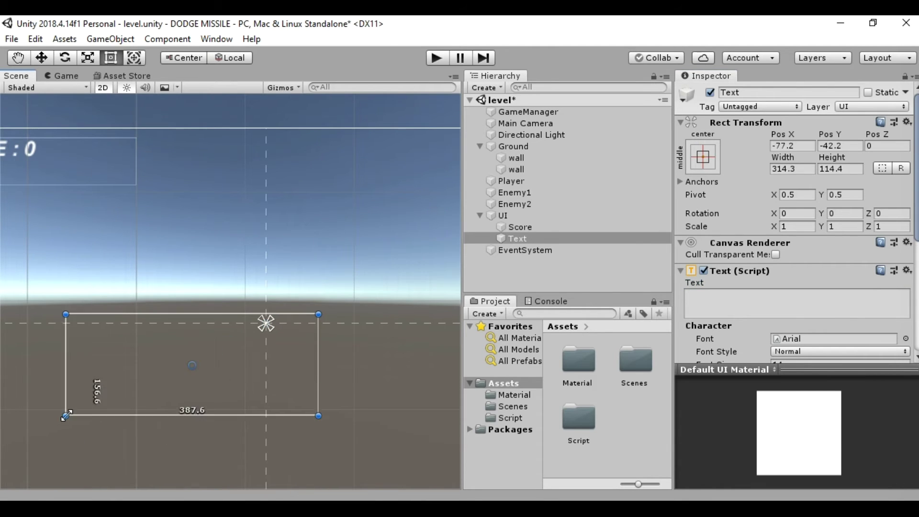
{"action": "left_click_drag", "start_coordinate": [318, 330], "coordinate": [481, 357]}
{"action": "scroll", "coordinate": [235, 411], "scroll_direction": "down", "scroll_amount": 2}
{"action": "scroll", "coordinate": [232, 406], "scroll_direction": "down", "scroll_amount": 1}
{"action": "mouse_move", "coordinate": [240, 379]}
{"action": "left_mouse_down"}
{"action": "mouse_move", "coordinate": [275, 295]}
{"action": "mouse_move", "coordinate": [260, 295]}
{"action": "left_mouse_up"}
{"action": "scroll", "coordinate": [808, 273], "scroll_direction": "down", "scroll_amount": 3}
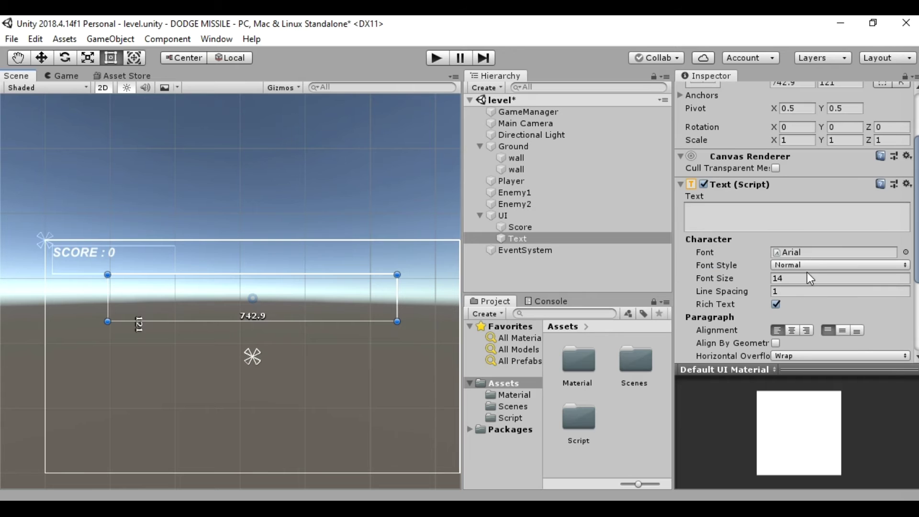
Set the text's font size to 36 and its colour to white
{"action": "left_click", "coordinate": [791, 278]}
{"action": "type", "text": "36"}
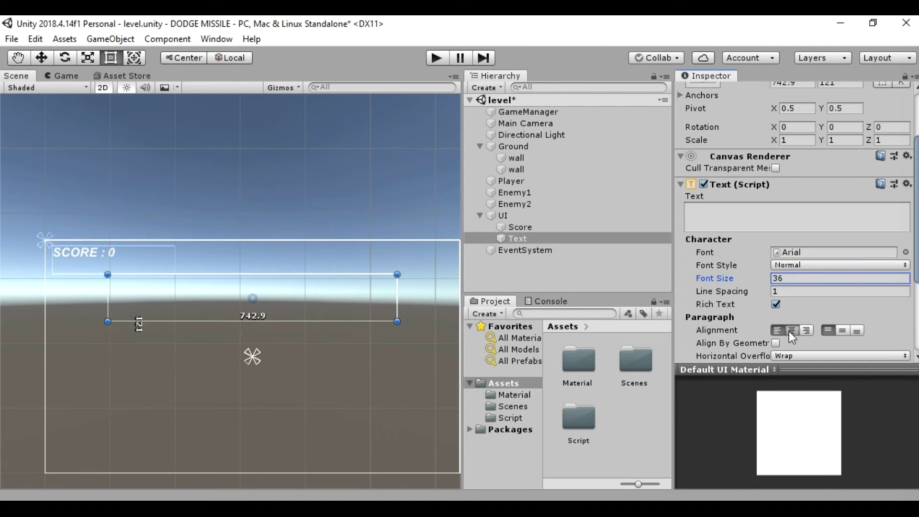
{"action": "scroll", "coordinate": [789, 331], "scroll_direction": "down", "scroll_amount": 5}
{"action": "left_click", "coordinate": [790, 252]}
{"action": "left_click_drag", "start_coordinate": [815, 268], "coordinate": [777, 194]}
{"action": "left_click", "coordinate": [911, 155]}
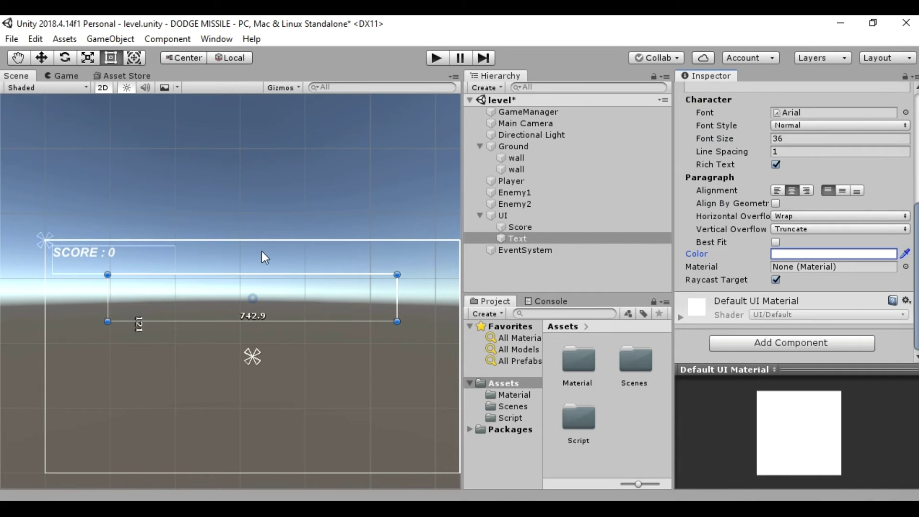
Rename the text object to endMsg
{"action": "scroll", "coordinate": [768, 175], "scroll_direction": "up", "scroll_amount": 5}
{"action": "left_click", "coordinate": [754, 93]}
{"action": "type", "text": "endMsg"}
{"action": "key", "text": "Return"}
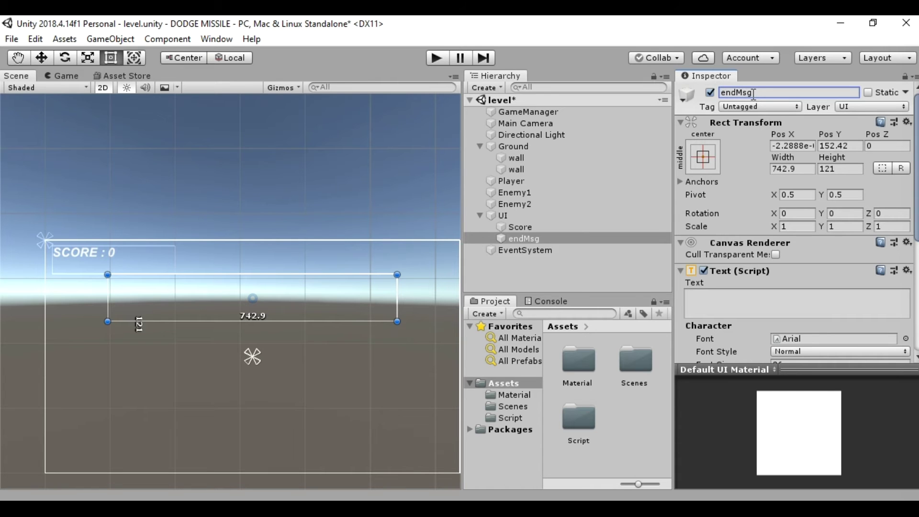
{"action": "left_click", "coordinate": [536, 112]}
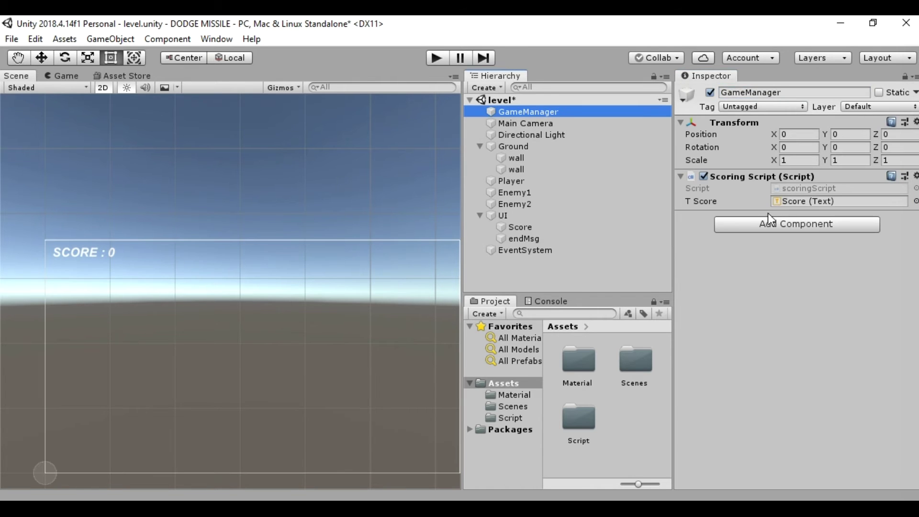
Open the restartGame script from the Project window in Visual Studio
{"action": "double_click", "coordinate": [789, 188]}
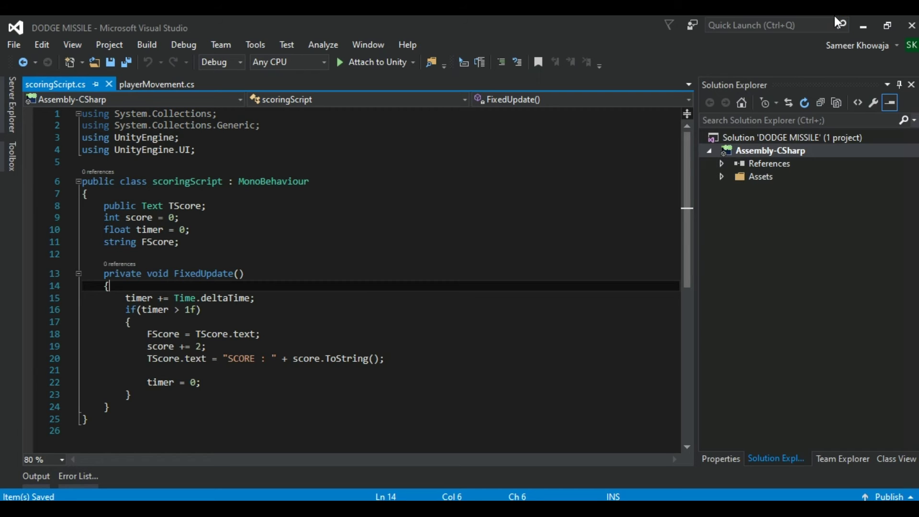
{"action": "left_click", "coordinate": [865, 25]}
{"action": "left_click", "coordinate": [528, 182]}
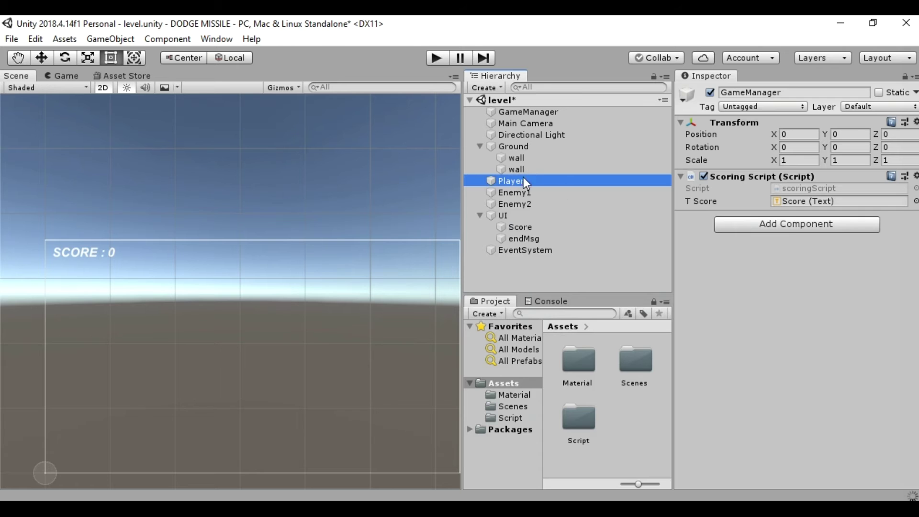
{"action": "double_click", "coordinate": [794, 337]}
{"action": "left_click", "coordinate": [137, 230]}
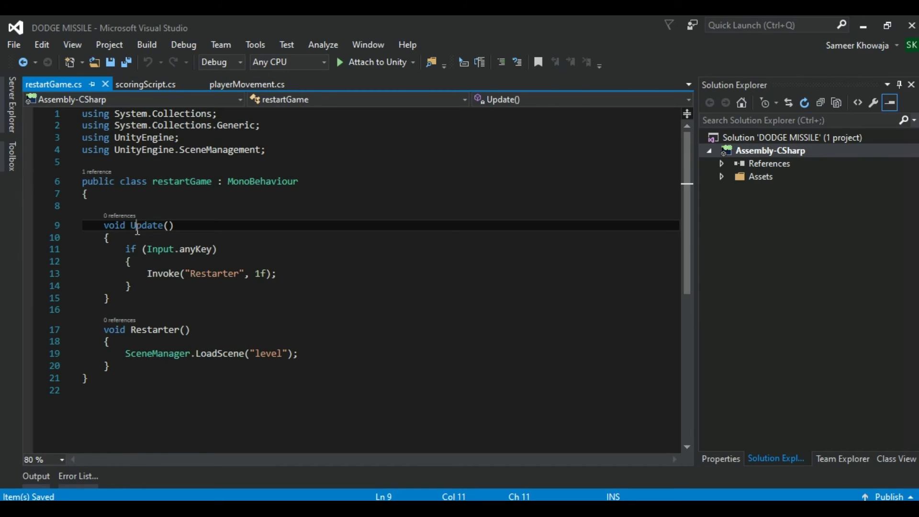
Add a Start method inside the restartGame class
{"action": "left_click", "coordinate": [106, 195]}
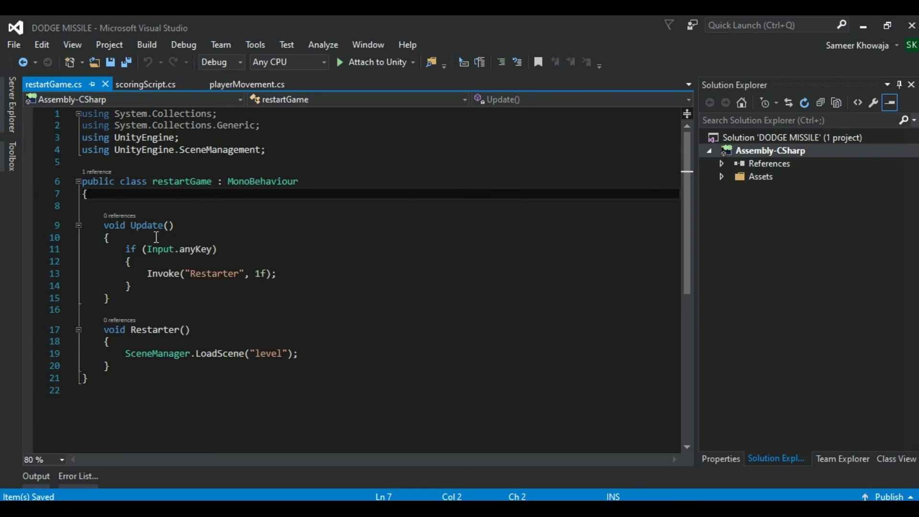
{"action": "key", "text": "Return"}
{"action": "key", "text": "Return"}
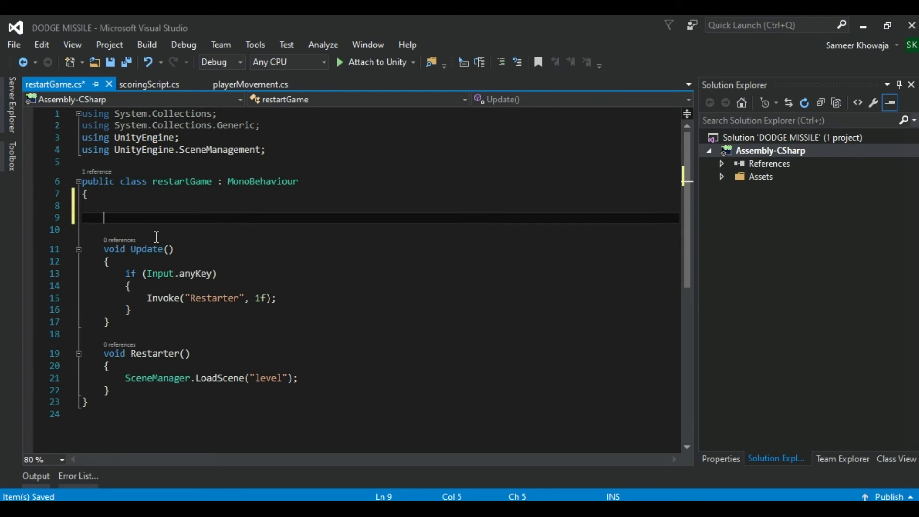
{"action": "type", "text": "p"}
{"action": "key", "text": "BackSpace"}
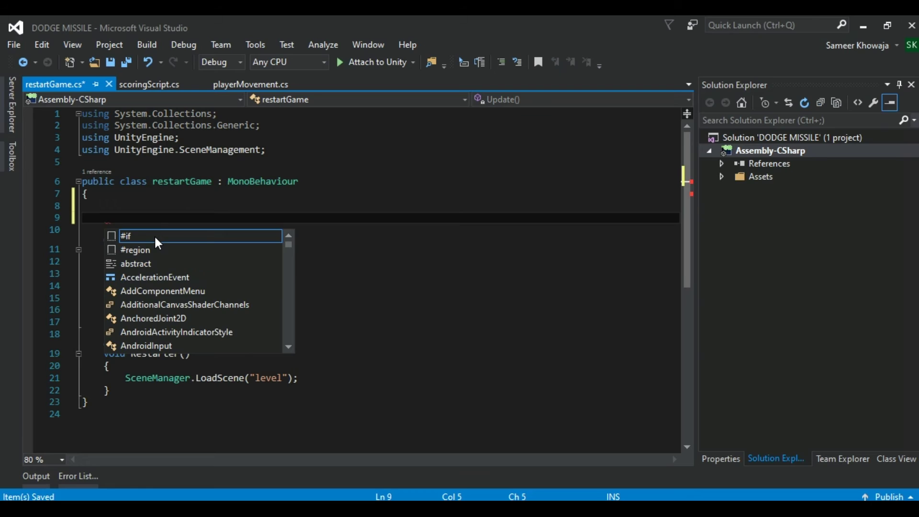
{"action": "type", "text": "start"}
{"action": "key", "text": "Tab"}
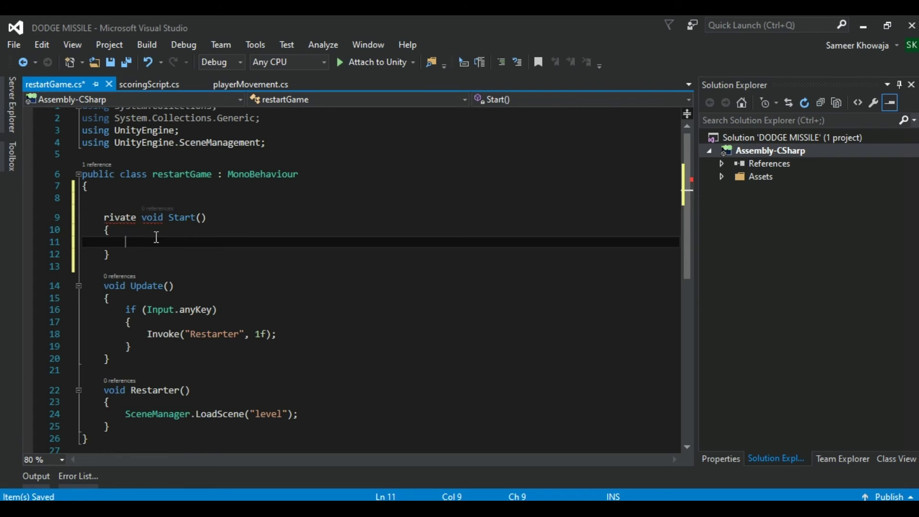
{"action": "left_click", "coordinate": [173, 201]}
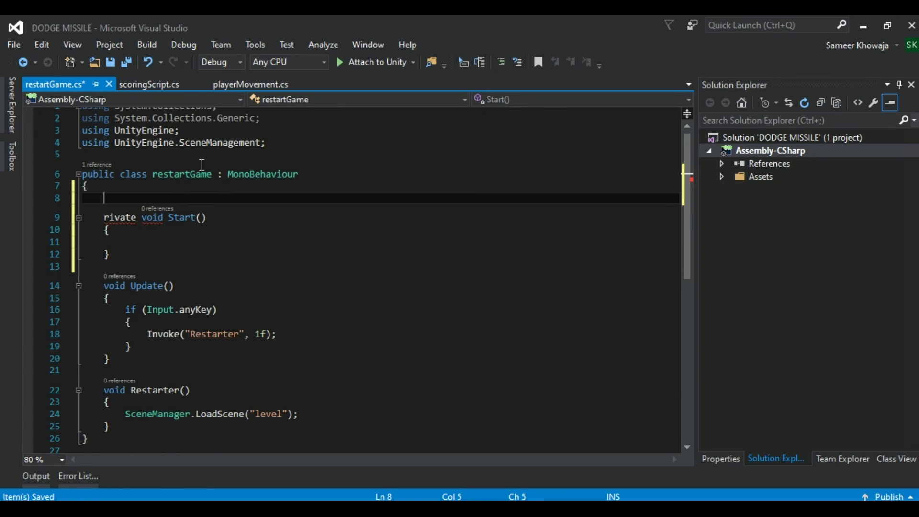
Add a 'using UnityEngine.UI' import below the existing imports
{"action": "double_click", "coordinate": [197, 140]}
{"action": "left_click_drag", "start_coordinate": [180, 130], "coordinate": [82, 130]}
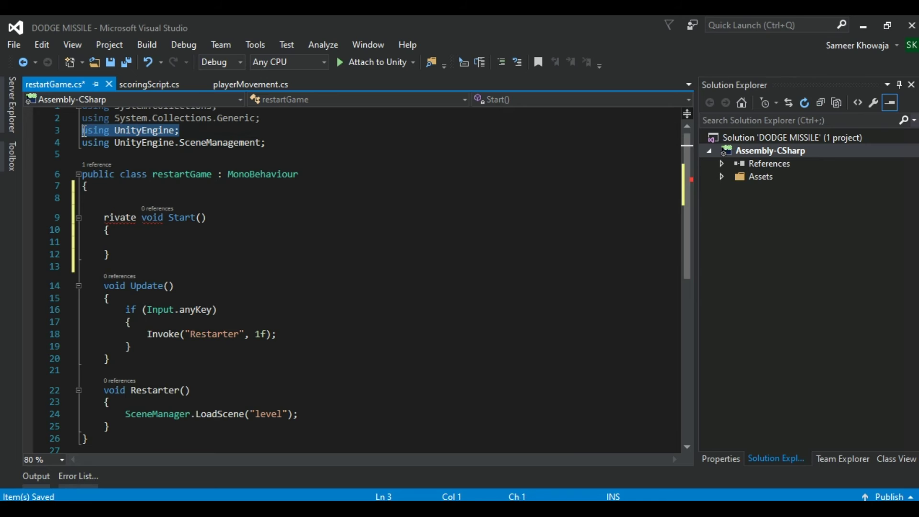
{"action": "left_click", "coordinate": [273, 145]}
{"action": "key", "text": "Return"}
{"action": "type", "text": "using UnityEngine;"}
{"action": "key", "text": "Left"}
{"action": "type", "text": ".UI"}
{"action": "left_click", "coordinate": [144, 200]}
Declare the fields public Text TScore, public Text EndMsgText and string str
{"action": "left_click", "coordinate": [145, 206]}
{"action": "type", "text": "ublic "}
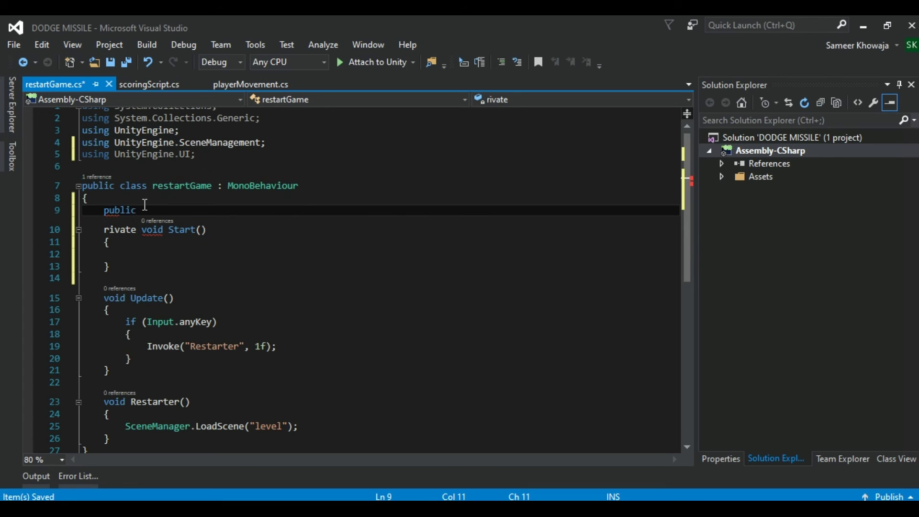
{"action": "type", "text": "Text "}
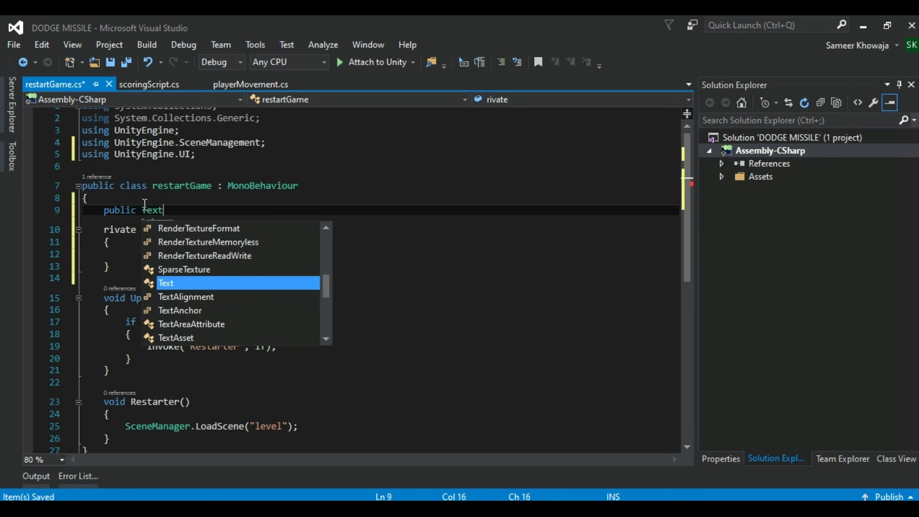
{"action": "type", "text": "TScore;"}
{"action": "key", "text": "Return"}
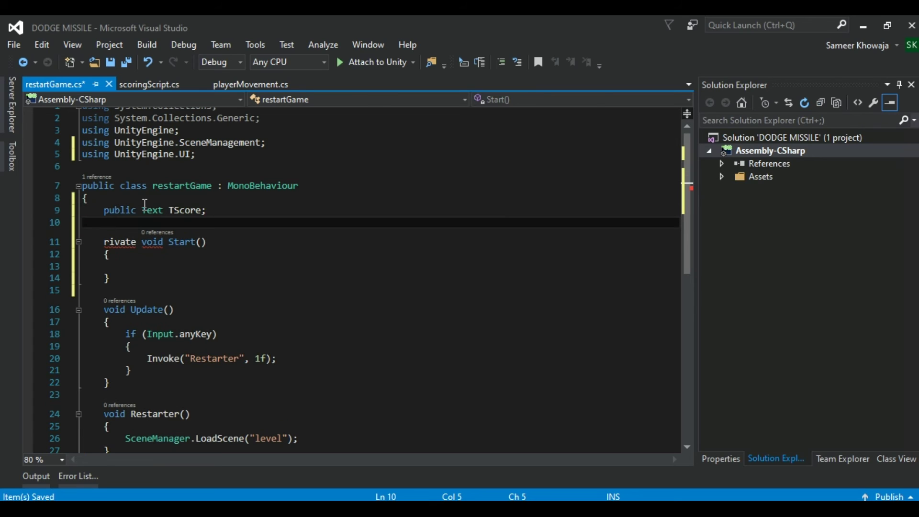
{"action": "type", "text": "public Text EndMsgText;"}
{"action": "key", "text": "Return"}
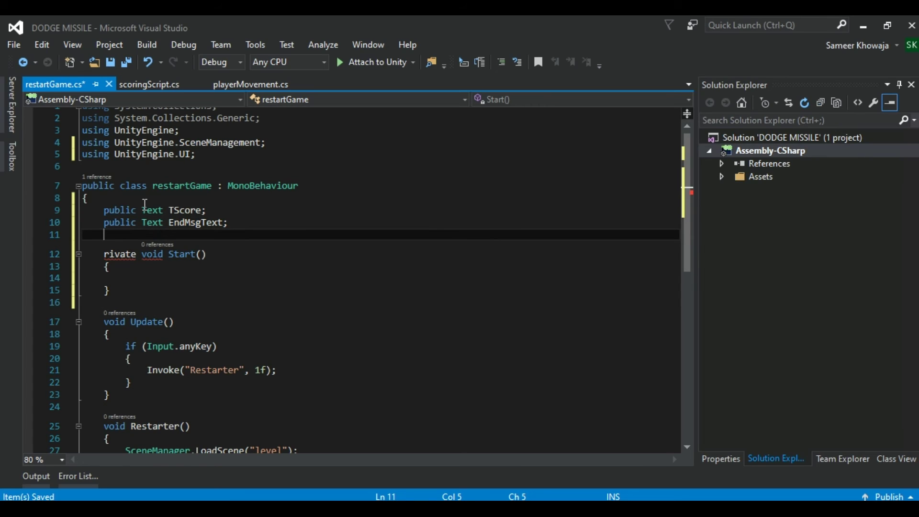
{"action": "type", "text": "string str;"}
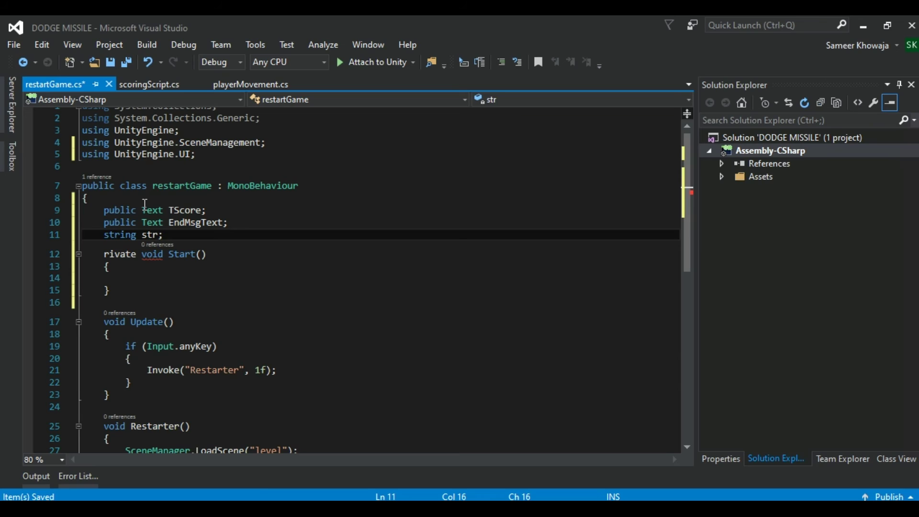
Fix 'rivate' to 'private' on Start and begin 'str = TScore.text' inside it
{"action": "left_click", "coordinate": [164, 283]}
{"action": "left_click", "coordinate": [105, 256]}
{"action": "type", "text": "P"}
{"action": "key", "text": "Escape"}
{"action": "key", "text": "Down"}
{"action": "left_click", "coordinate": [188, 280]}
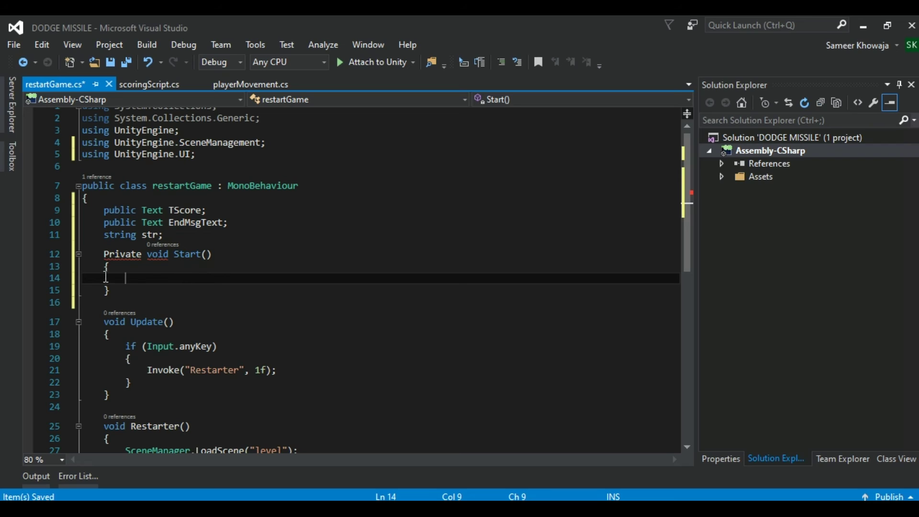
{"action": "left_click", "coordinate": [110, 256]}
{"action": "key", "text": "BackSpace"}
{"action": "type", "text": "p"}
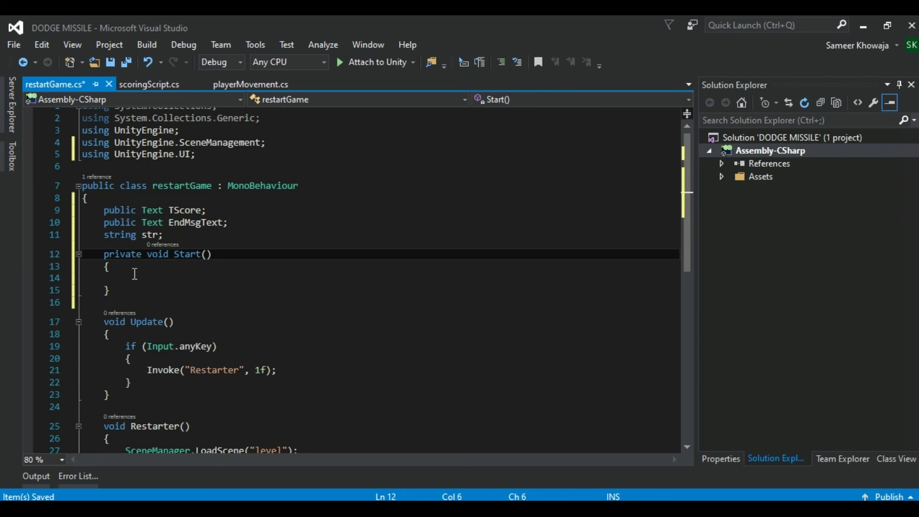
{"action": "left_click", "coordinate": [187, 284]}
{"action": "type", "text": "str = TScore.te"}
Complete 'str = TScore.text' and add 'TScore.text = str;' in Start
{"action": "key", "text": "Tab"}
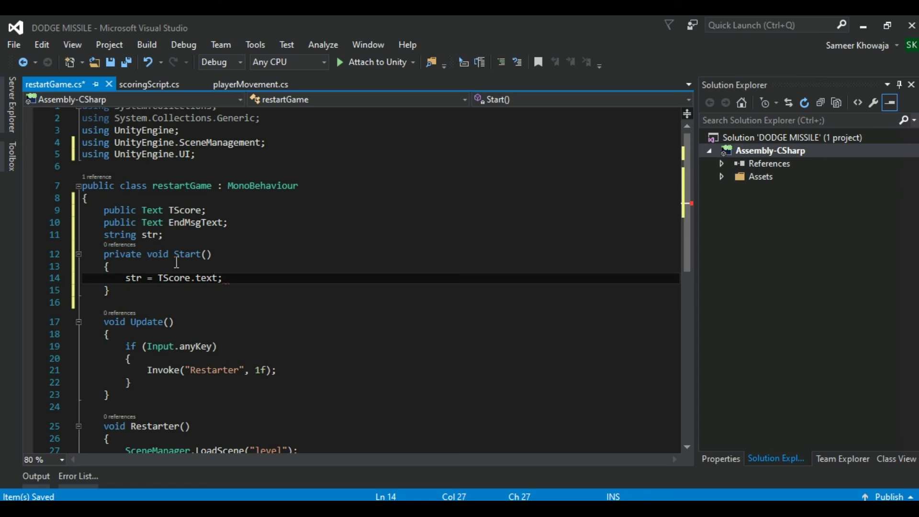
{"action": "key", "text": "Return"}
{"action": "type", "text": "TS"}
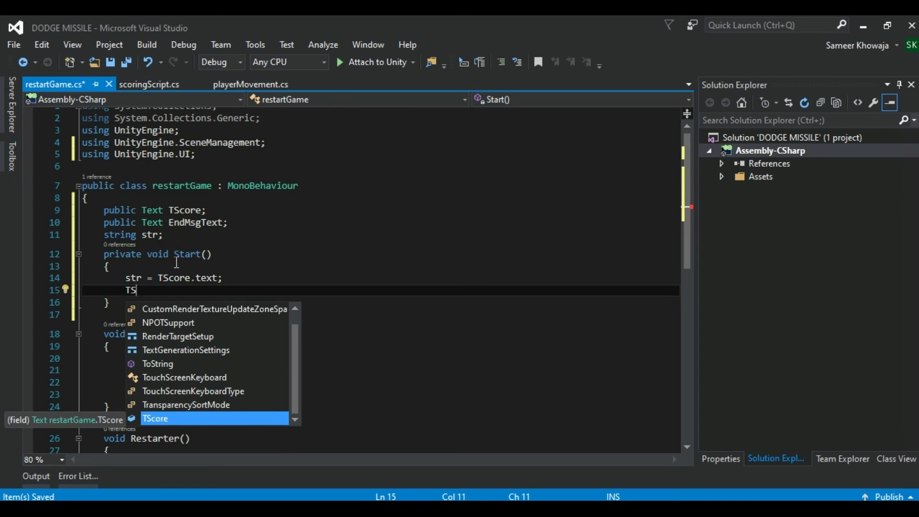
{"action": "key", "text": "Tab"}
{"action": "type", "text": "te"}
{"action": "key", "text": "Tab"}
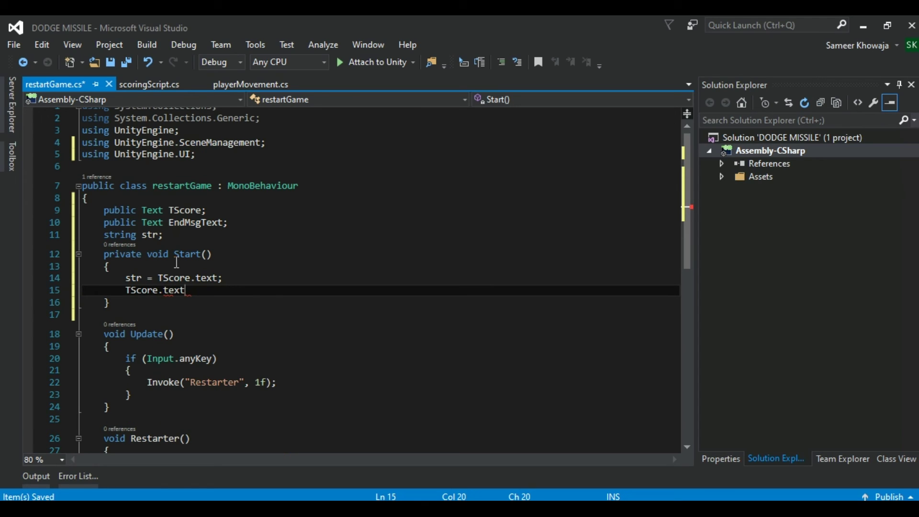
{"action": "type", "text": " = st"}
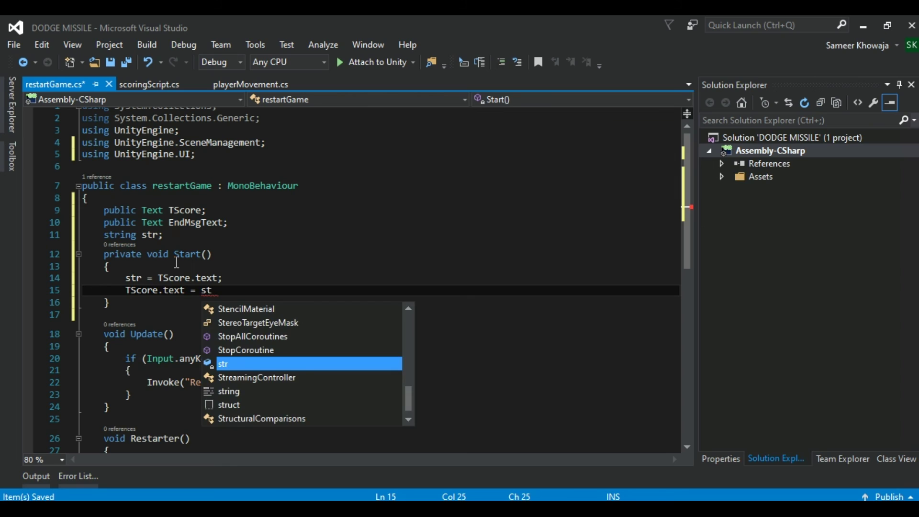
{"action": "type", "text": "r;"}
Set EndMsgText.text to "Press to Restart" in Start and save
{"action": "key", "text": "Return"}
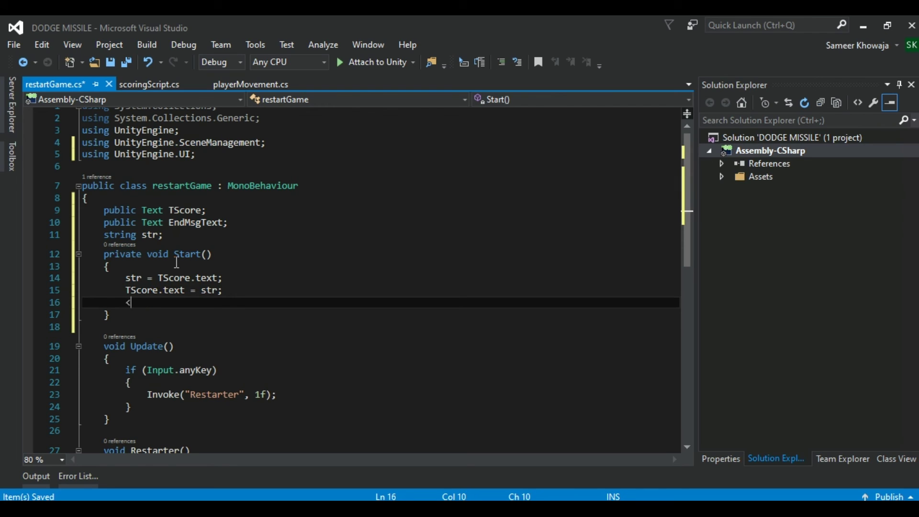
{"action": "key", "text": "BackSpace"}
{"action": "type", "text": "EndMsgText"}
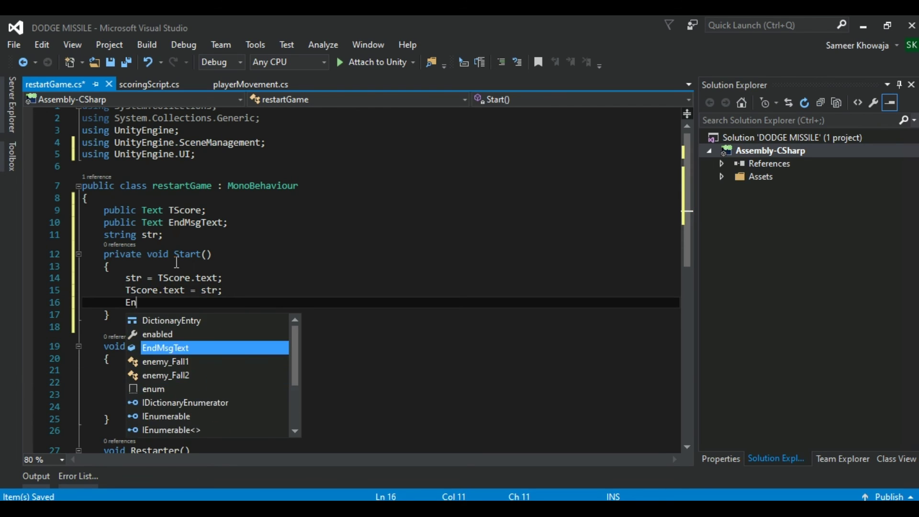
{"action": "key", "text": "Tab"}
{"action": "type", "text": ".Te"}
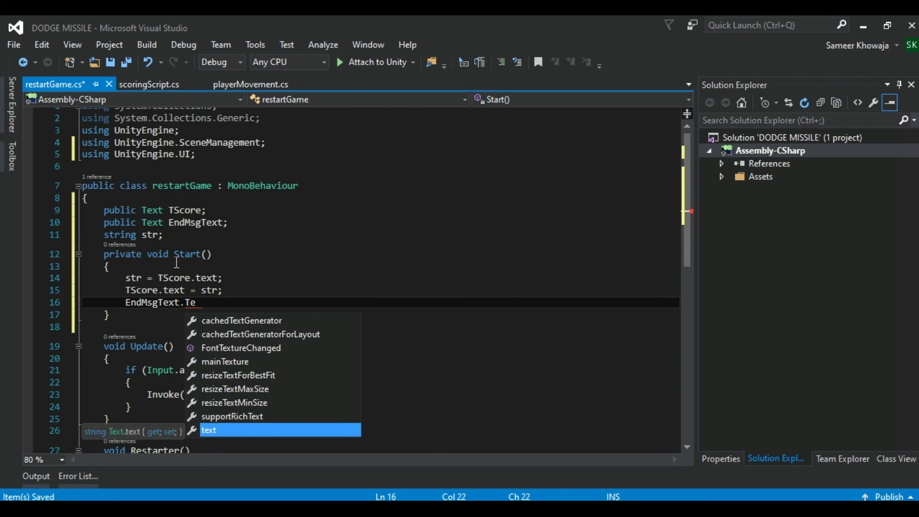
{"action": "key", "text": "Tab"}
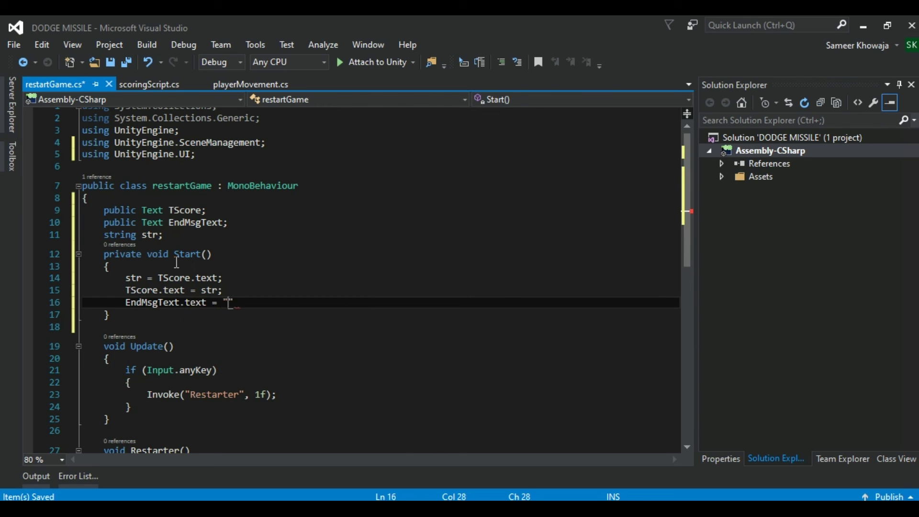
{"action": "type", "text": "Press to Restart"}
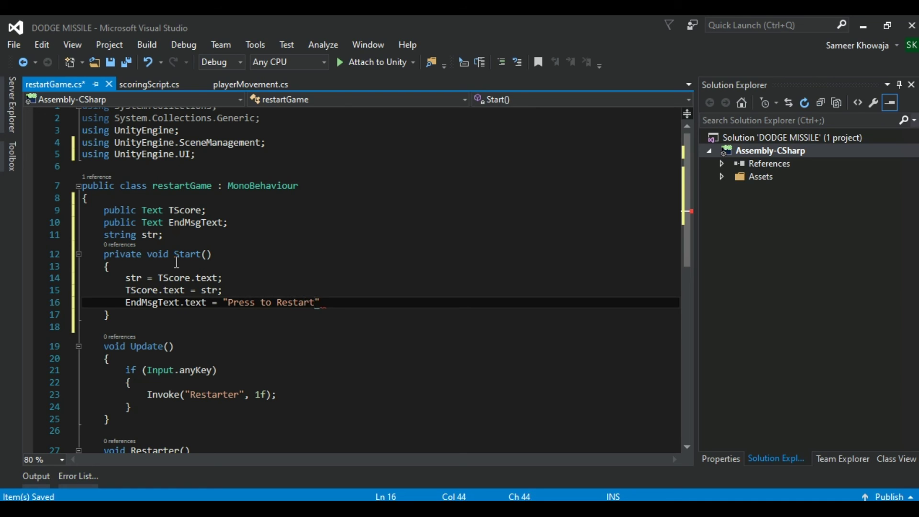
{"action": "type", "text": "\""}
{"action": "key", "text": "ctrl+s"}
Copy that statement into Update's anyKey block as "Restarting...!" and save
{"action": "scroll", "coordinate": [233, 324], "scroll_direction": "down", "scroll_amount": 1}
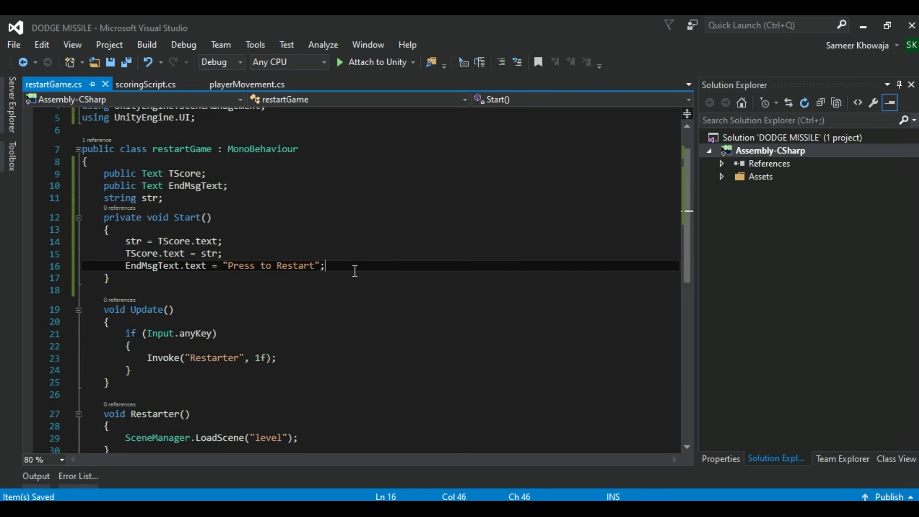
{"action": "left_click_drag", "start_coordinate": [356, 271], "coordinate": [128, 272]}
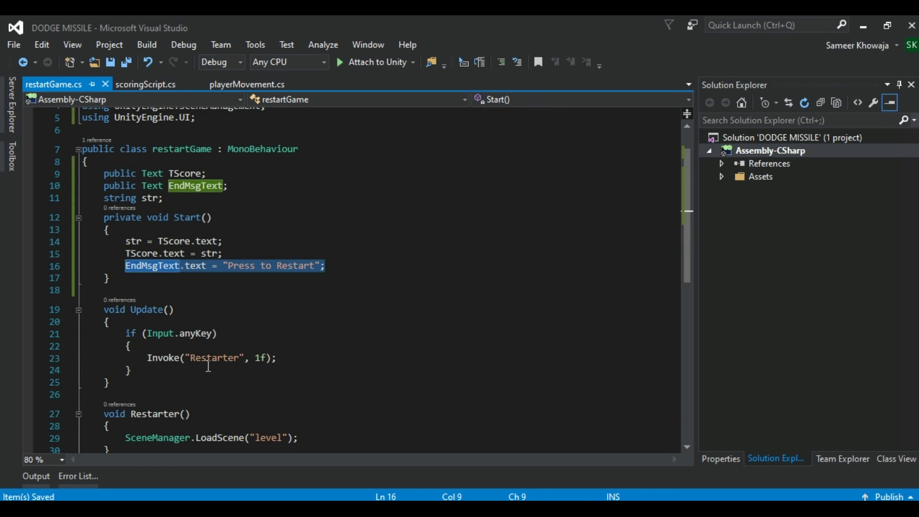
{"action": "key", "text": "ctrl+c"}
{"action": "left_click", "coordinate": [206, 346]}
{"action": "key", "text": "Return"}
{"action": "key", "text": "ctrl+v"}
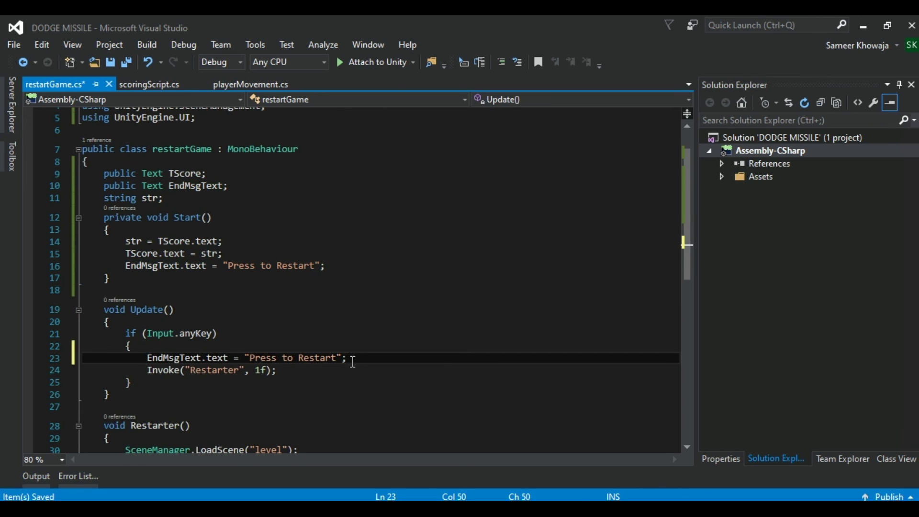
{"action": "left_click_drag", "start_coordinate": [339, 358], "coordinate": [249, 358]}
{"action": "type", "text": "Restarting...!"}
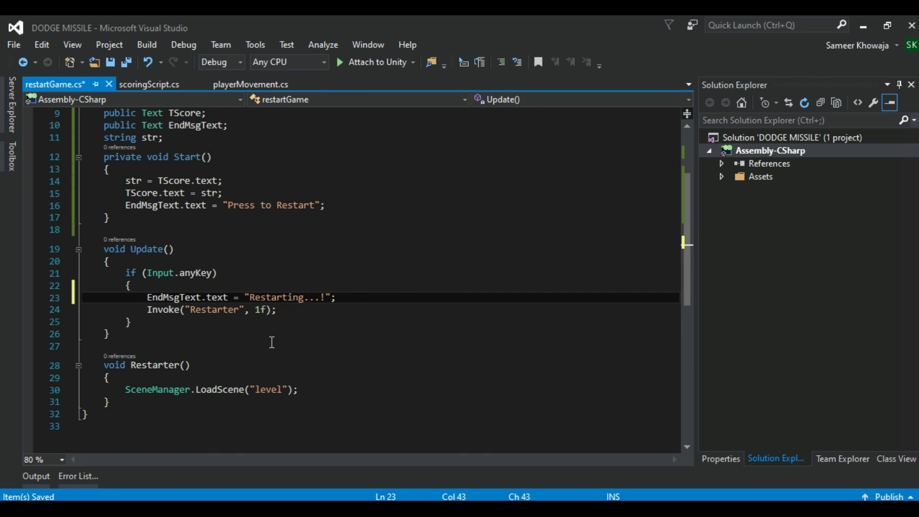
{"action": "scroll", "coordinate": [256, 374], "scroll_direction": "up", "scroll_amount": 1}
{"action": "key", "text": "ctrl+s"}
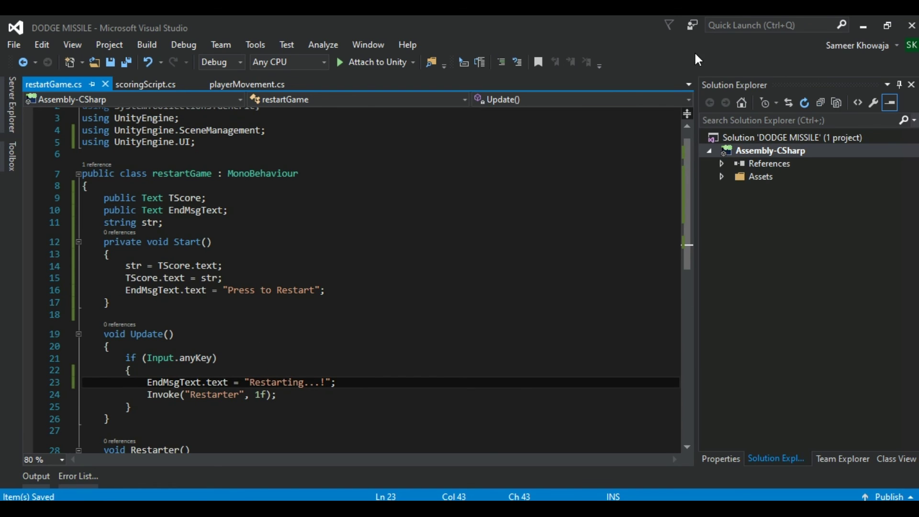
{"action": "left_click", "coordinate": [867, 22]}
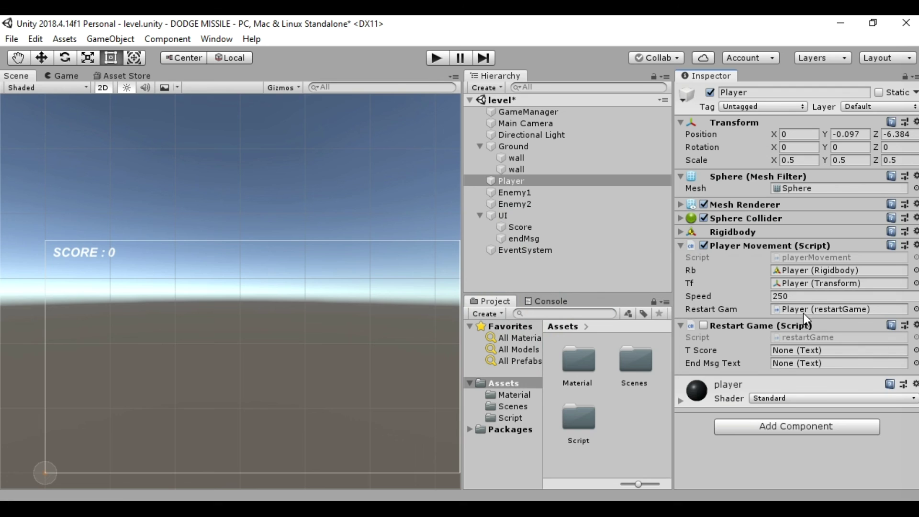
Assign Score to T Score and endMsg to End Msg Text, then enter Play mode
{"action": "left_click_drag", "start_coordinate": [522, 227], "coordinate": [796, 352]}
{"action": "left_click_drag", "start_coordinate": [522, 240], "coordinate": [795, 367]}
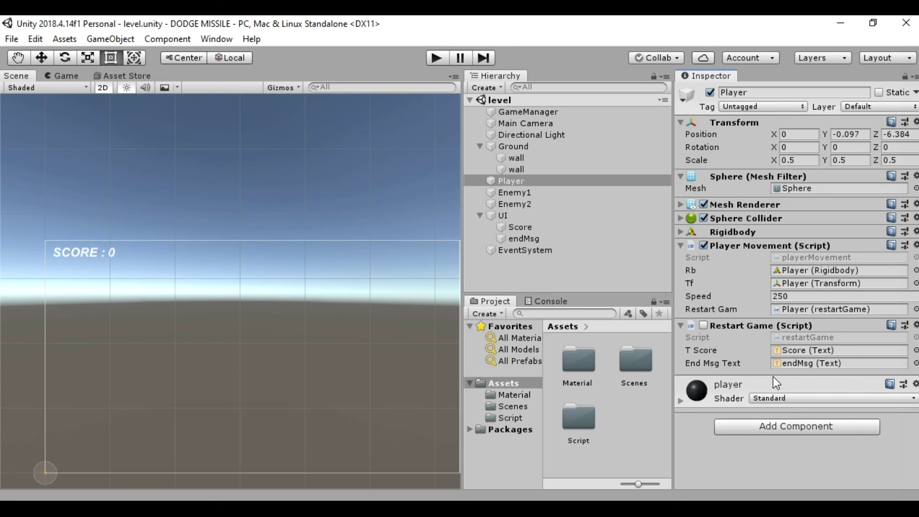
{"action": "key", "text": "ctrl+p"}
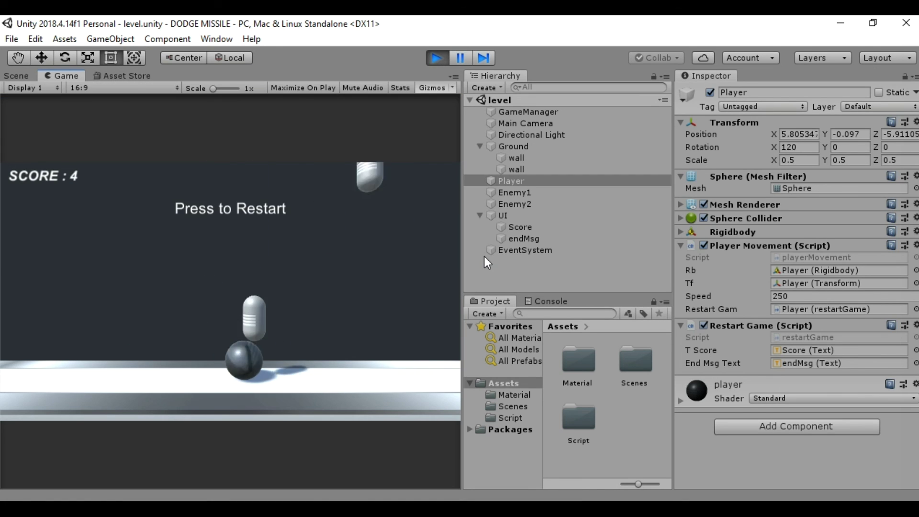
Press R repeatedly to see "Restarting...!" and the level reload, then stop playing
{"action": "key", "text": "r"}
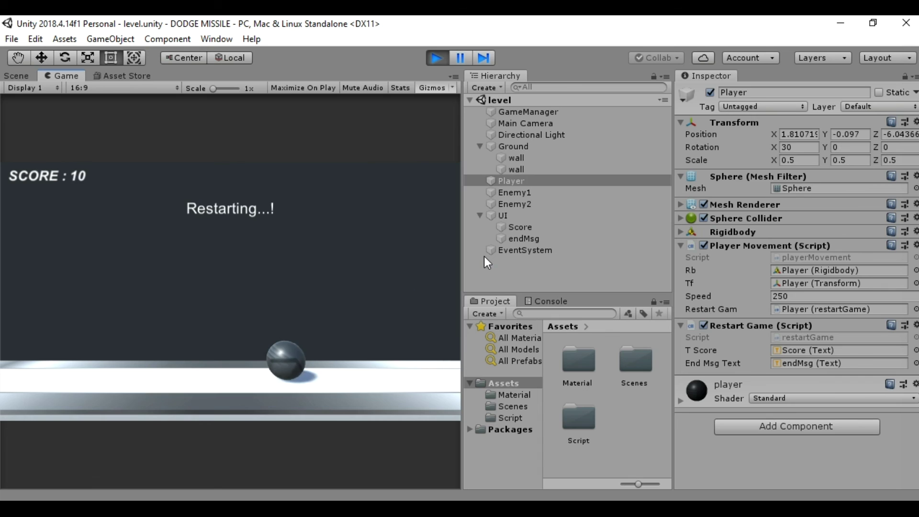
{"action": "key", "text": "r"}
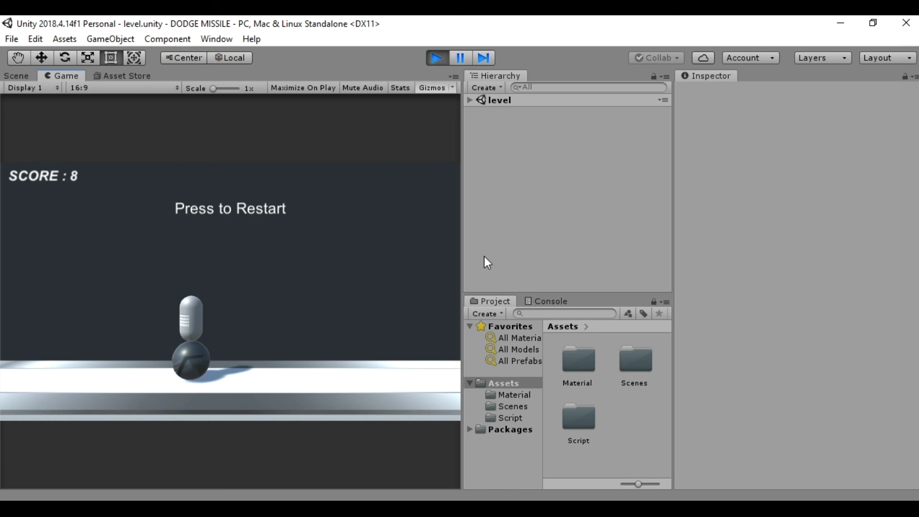
{"action": "key", "text": "r"}
{"action": "key", "text": "r"}
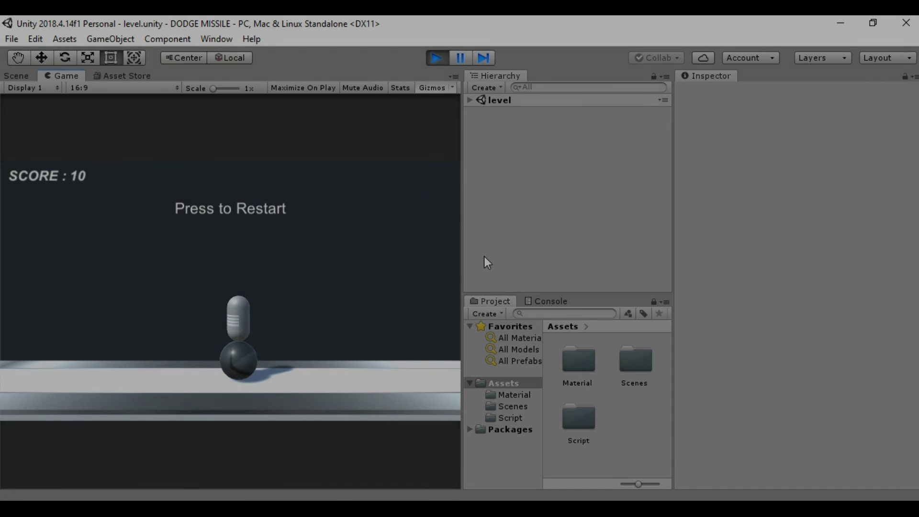
{"action": "left_click", "coordinate": [435, 58]}
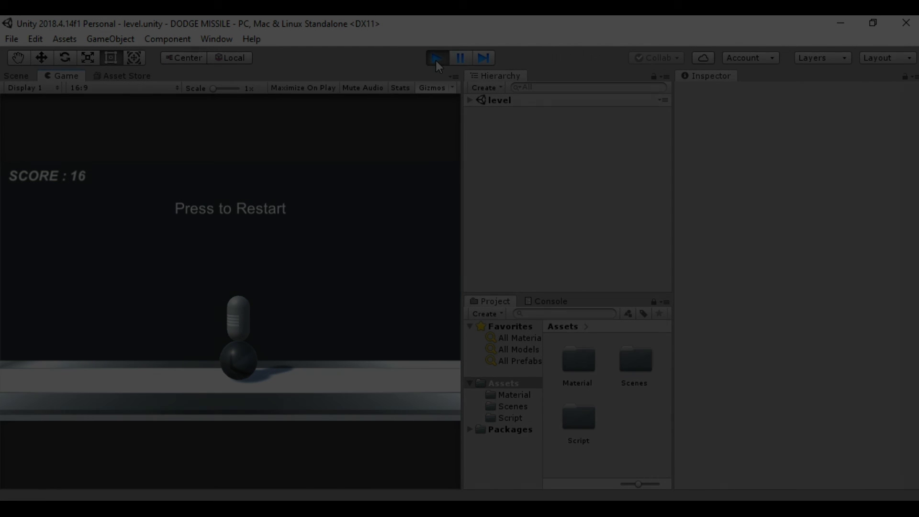